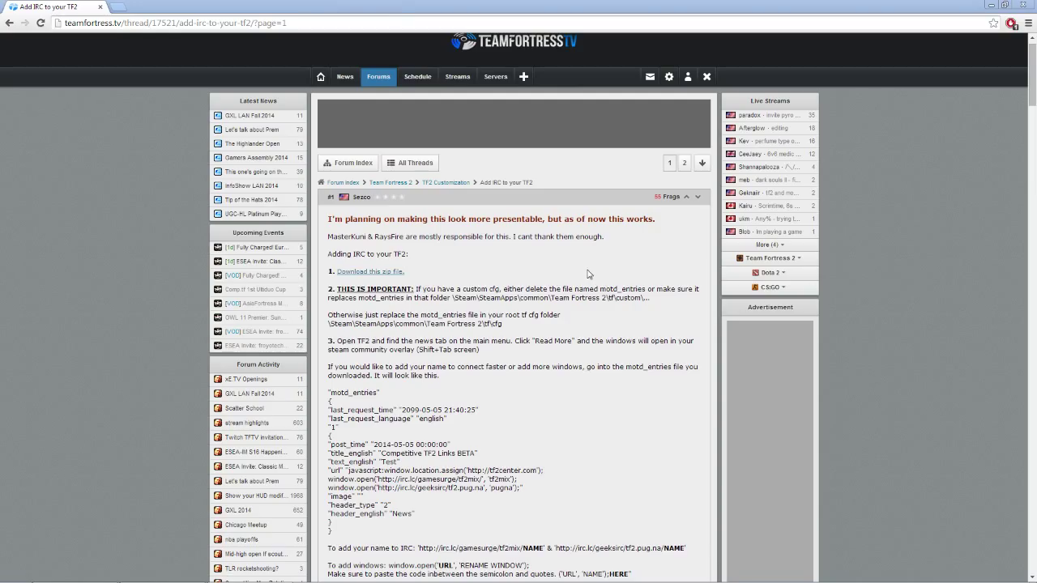
Download the shared 435-byte motd_entries.zip from its Dropbox link
click(389, 273)
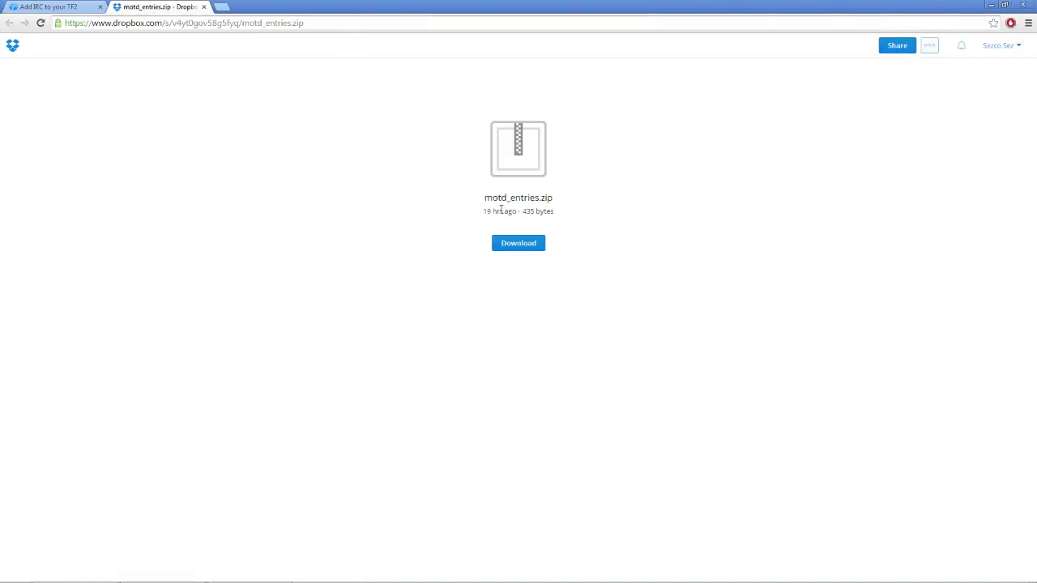
drag(483, 199, 558, 196)
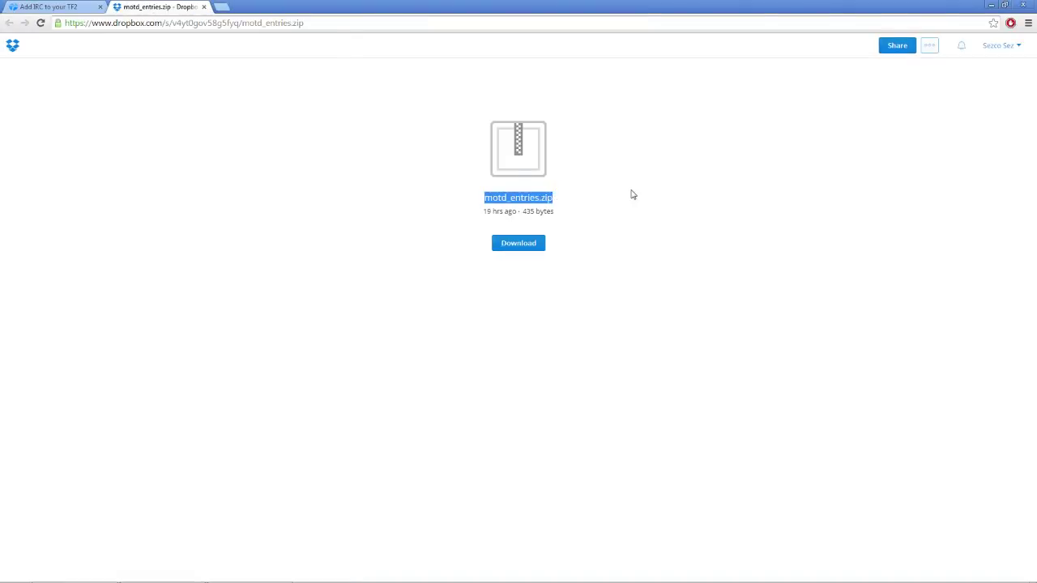
click(535, 245)
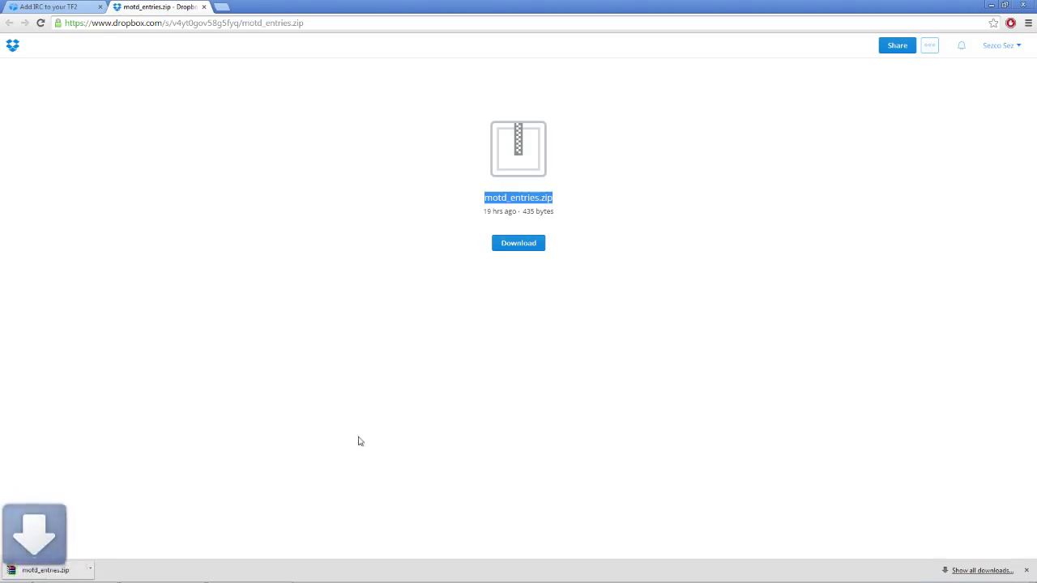
Extract motd_entries.txt from motd_entries.zip to the Desktop, then close WinRAR and Chrome
click(40, 569)
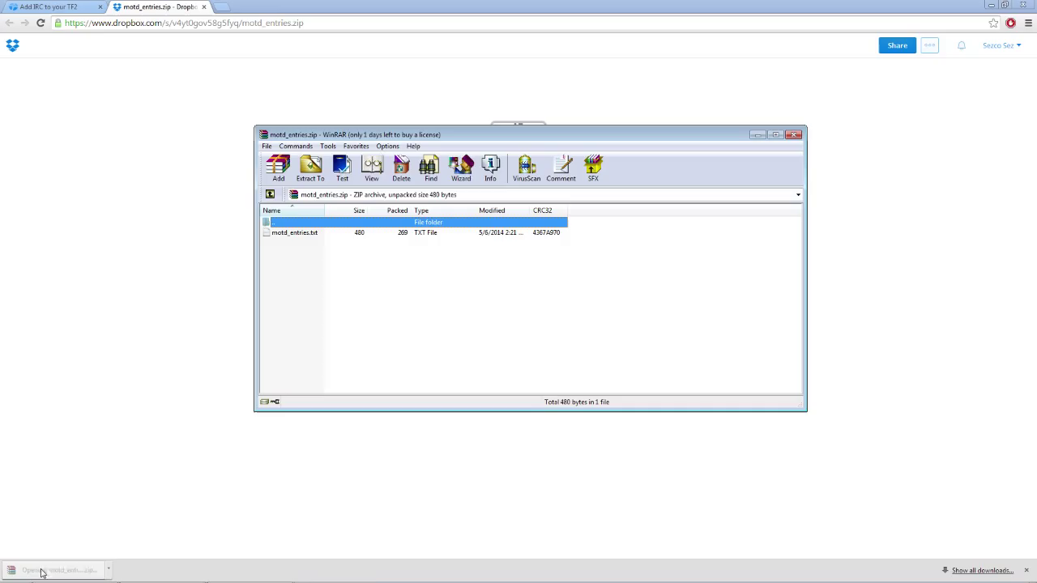
click(311, 168)
click(554, 209)
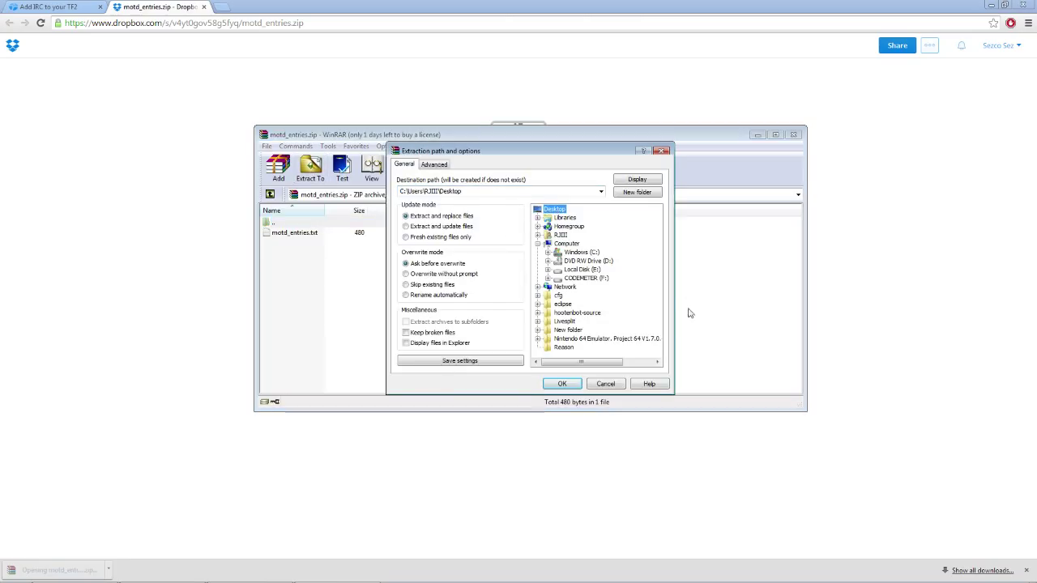
click(561, 384)
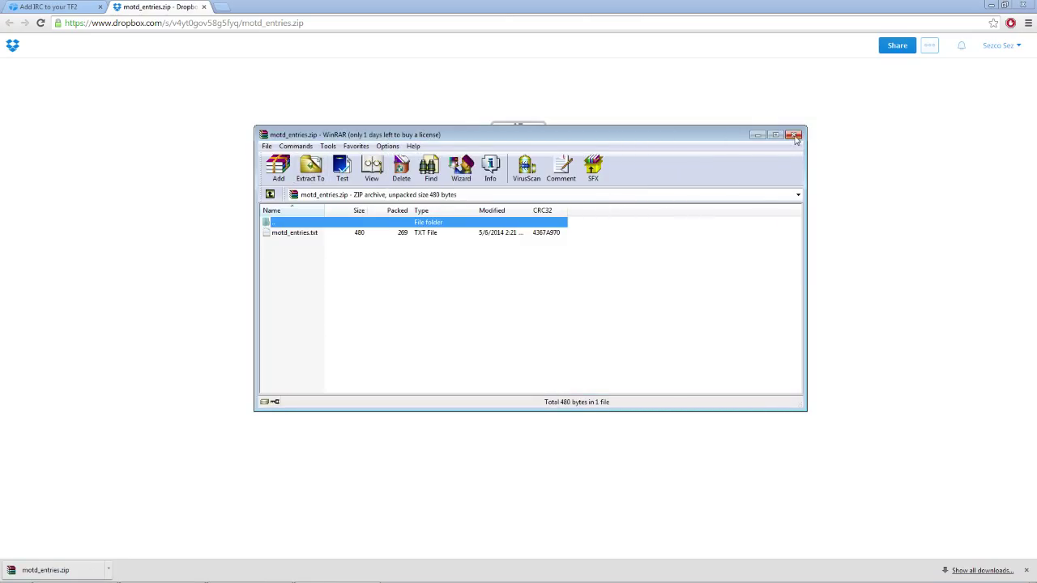
click(794, 134)
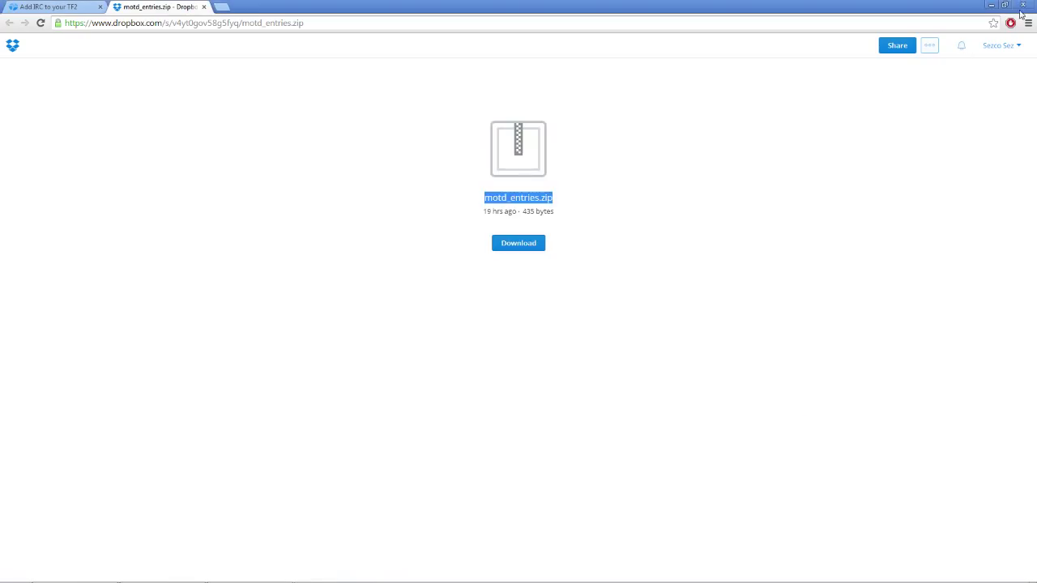
click(1022, 5)
Open the Windows (C:) drive through Computer in the Start menu
click(20, 444)
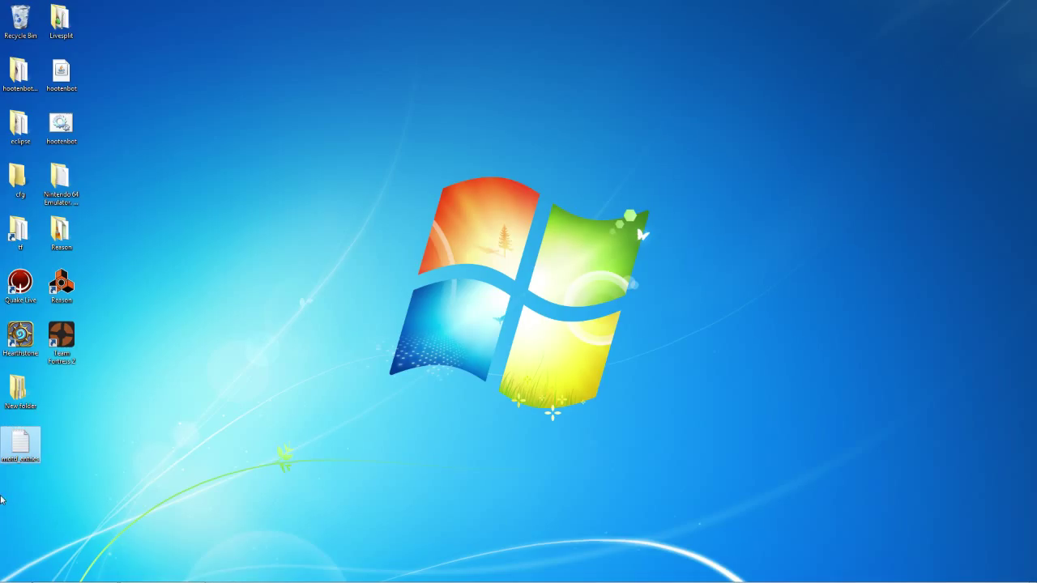
click(295, 428)
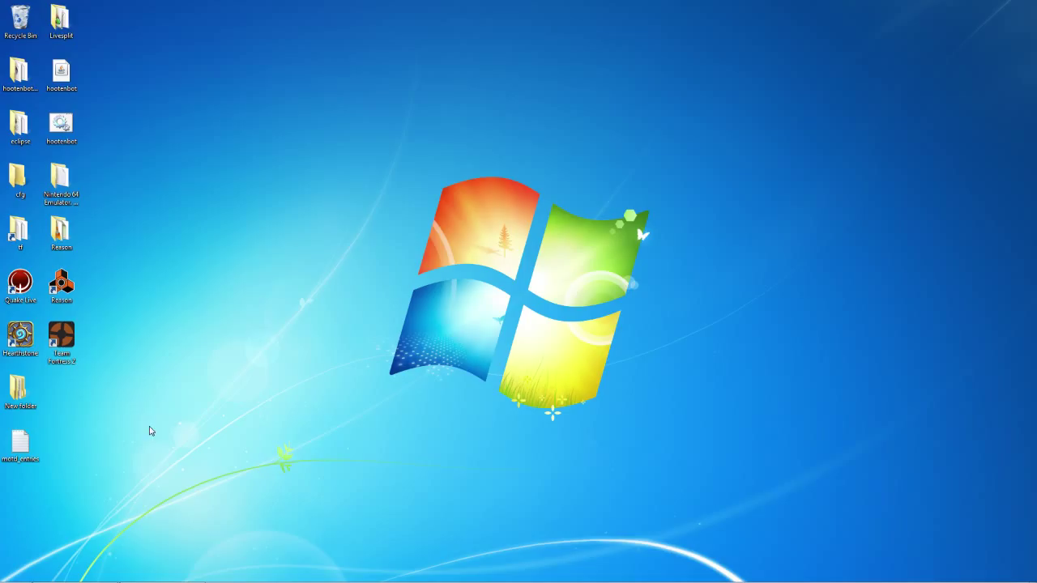
click(16, 574)
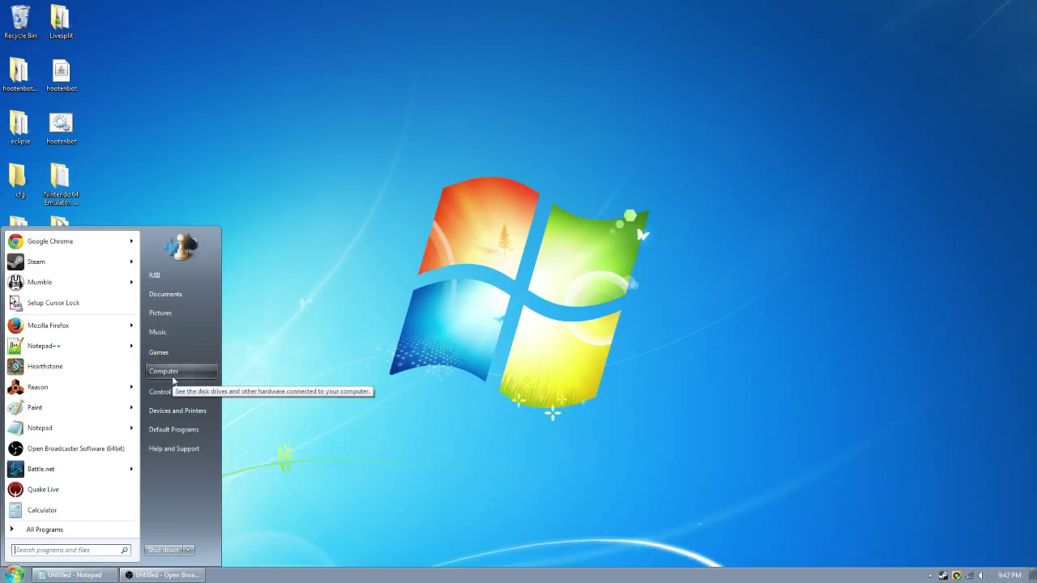
click(188, 373)
click(235, 330)
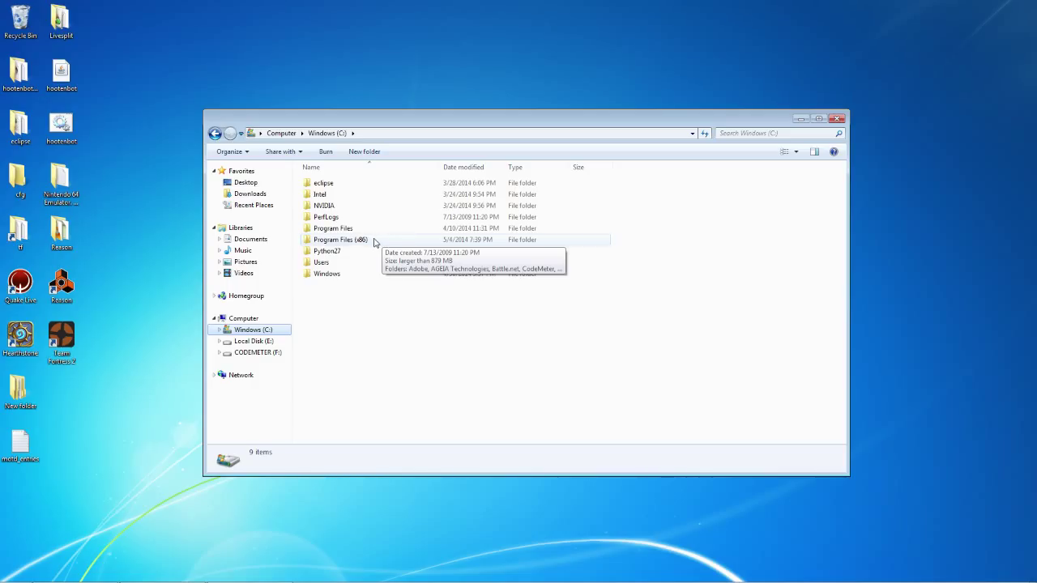
Navigate to Program Files (x86)\Steam\SteamApps\common\Team Fortress 2\tf\cfg
double_click(374, 241)
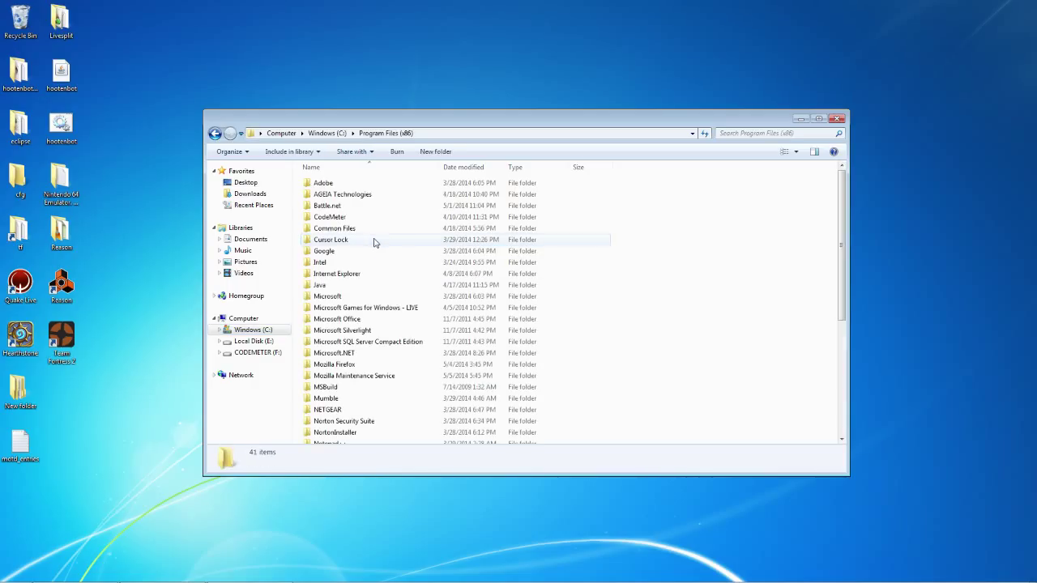
click(378, 353)
key(s)
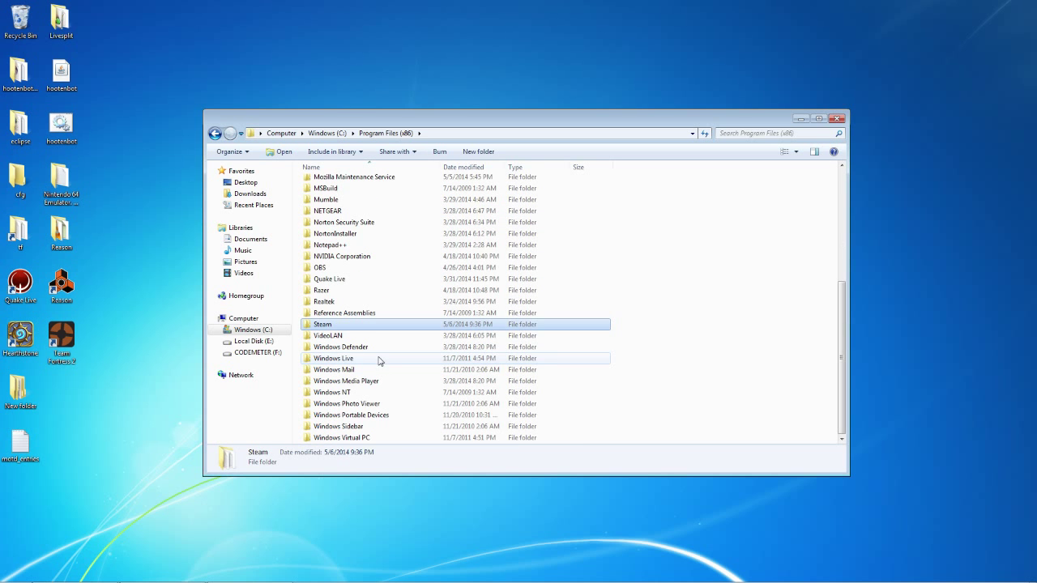
double_click(363, 325)
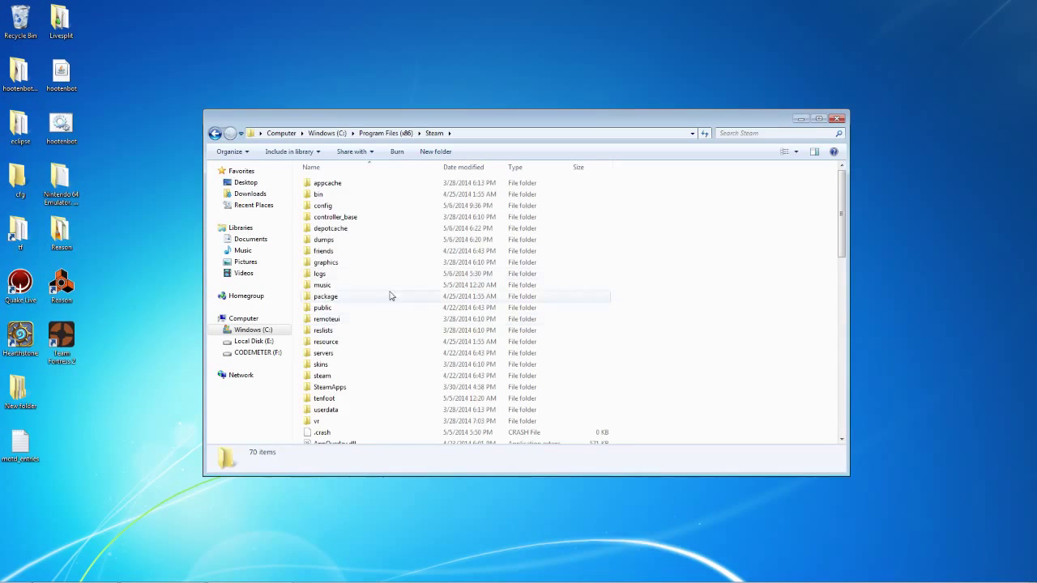
double_click(359, 389)
double_click(339, 184)
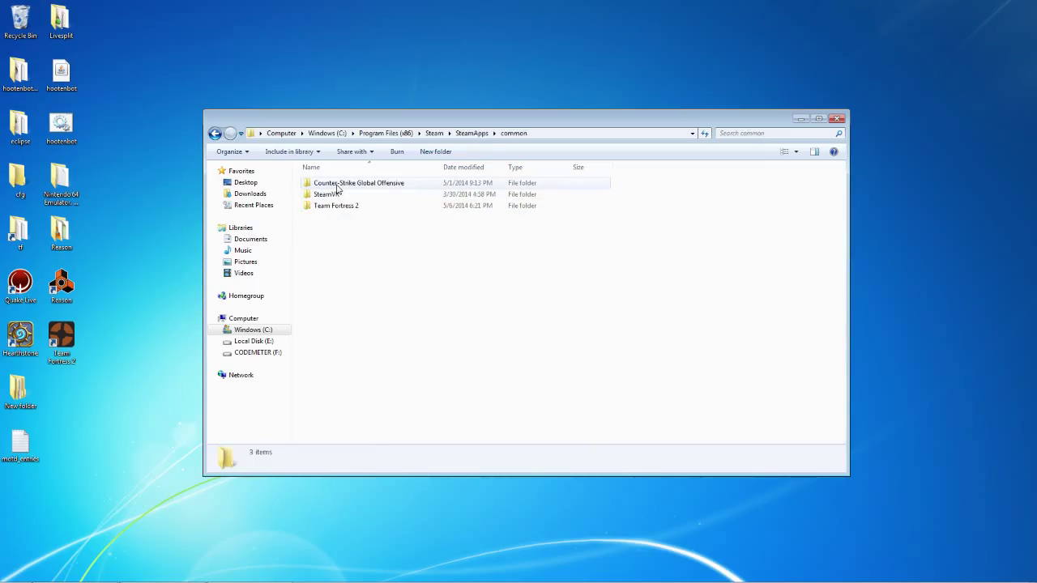
double_click(328, 205)
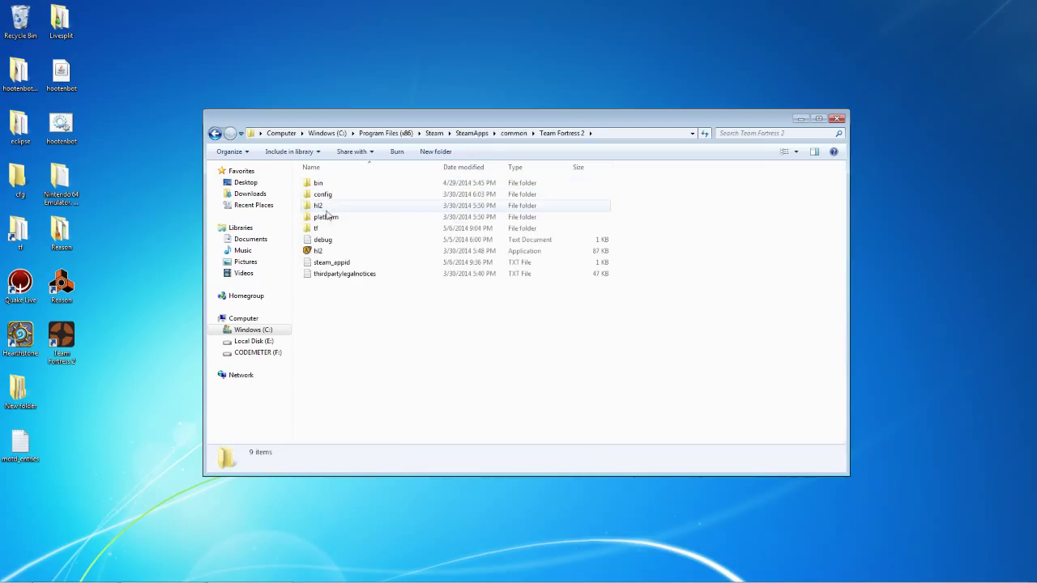
double_click(324, 228)
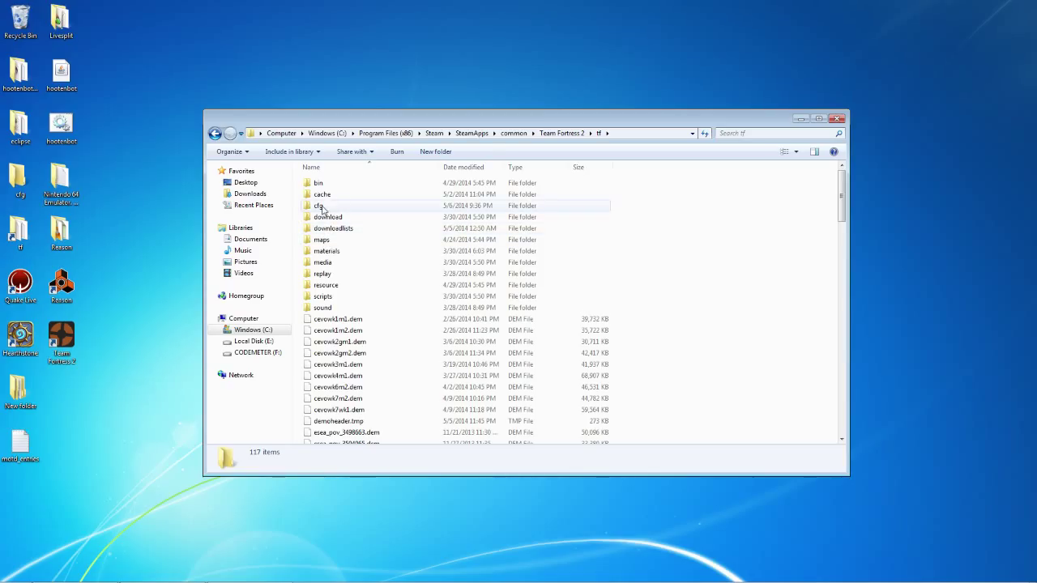
double_click(321, 208)
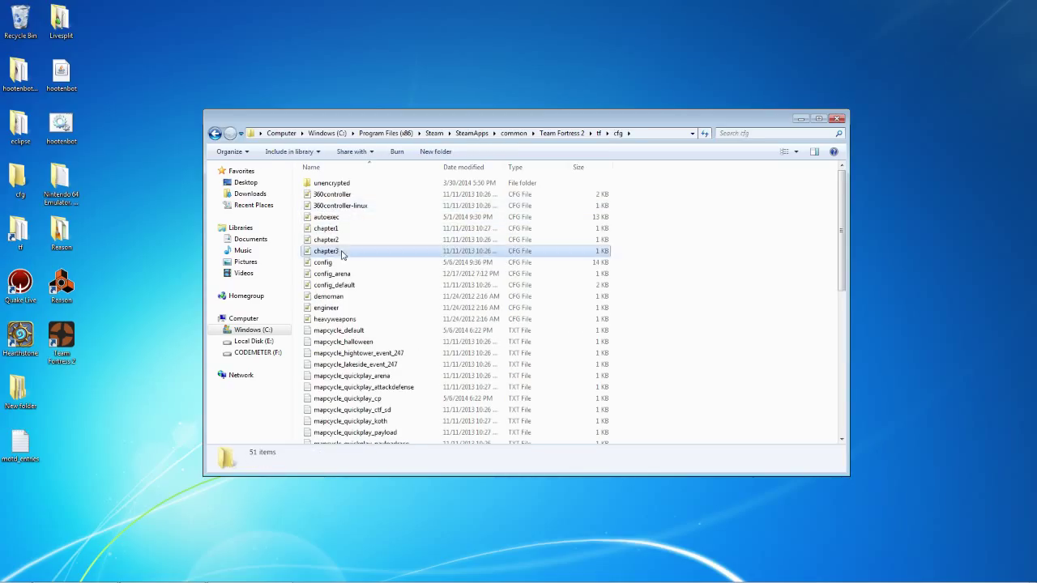
Open the existing motd_entries.txt from the cfg folder in Notepad++
click(342, 254)
scroll(342, 255, down, 6)
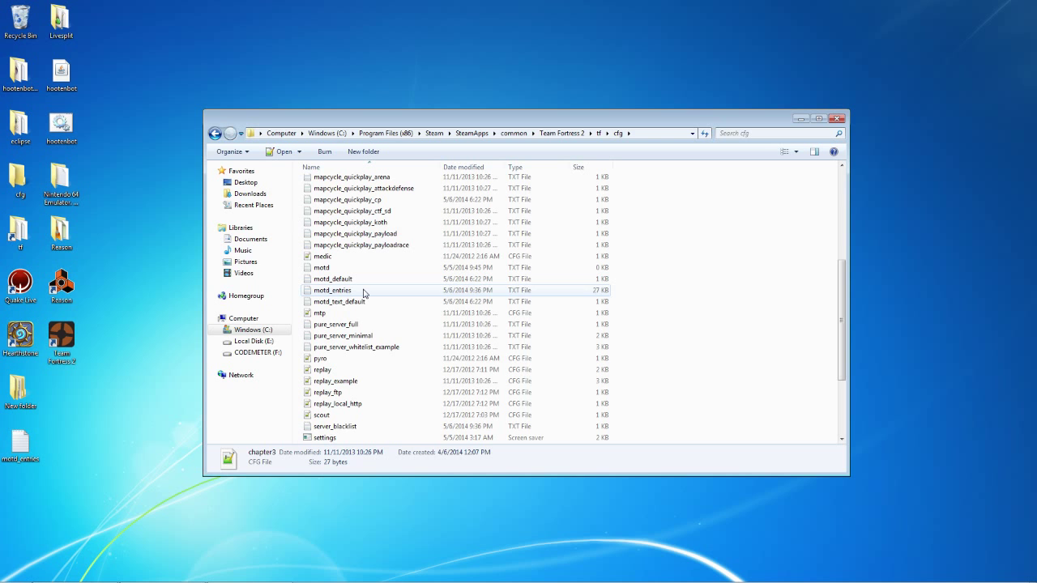
click(348, 291)
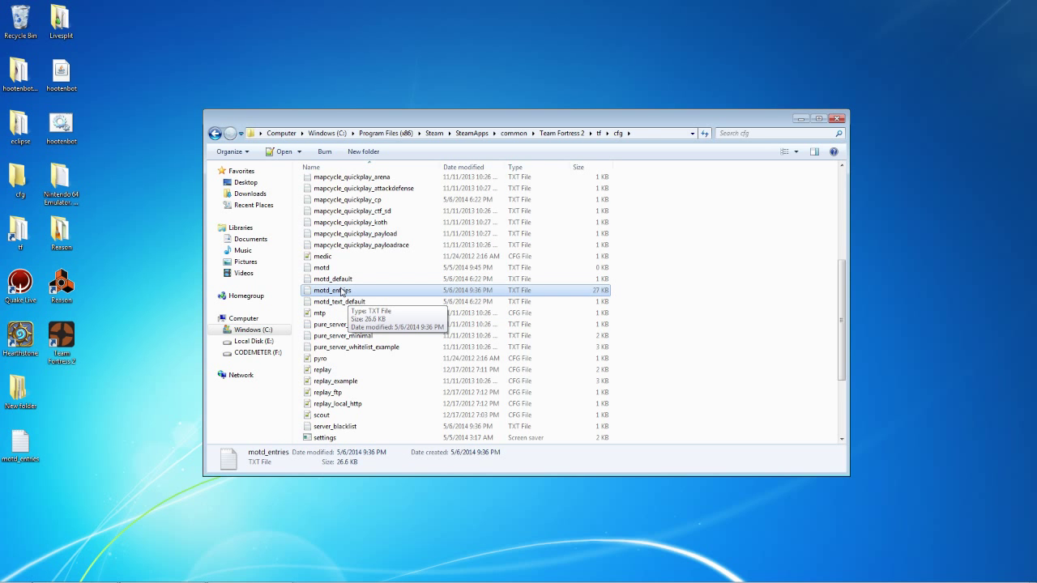
double_click(343, 290)
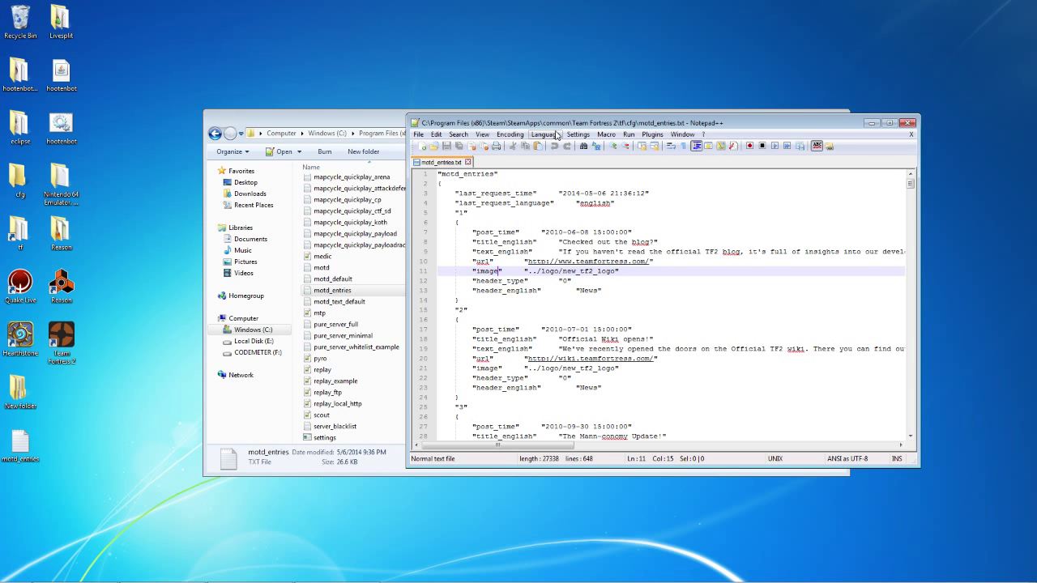
Move the Notepad++ window aside and select the last_request_time entry on line 3
drag(546, 123, 452, 127)
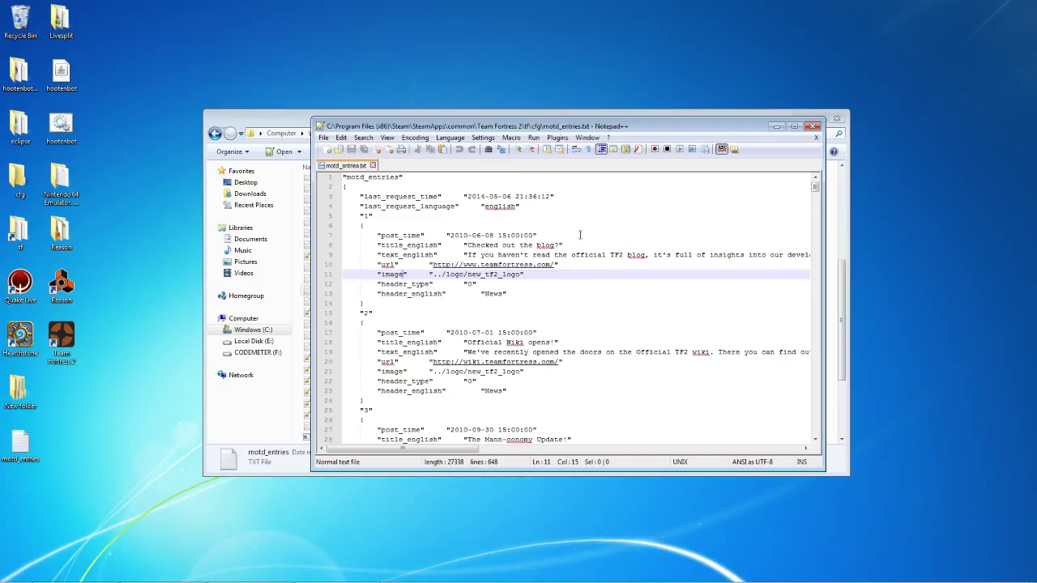
click(554, 196)
key(shift+Home)
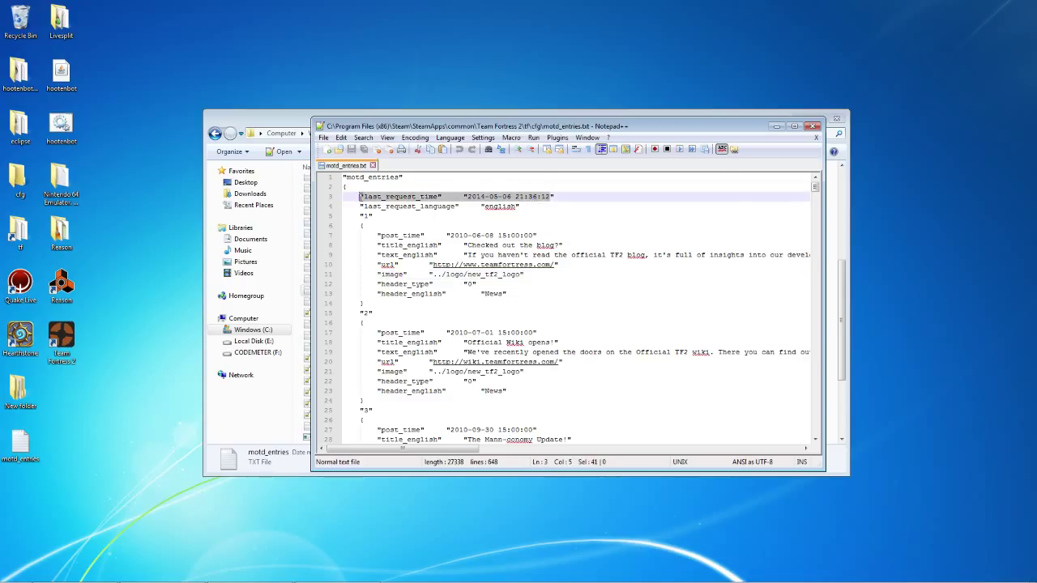
click(559, 196)
drag(563, 195, 361, 197)
Change the year on line 3 to 2015, then revert it to 2014
click(478, 197)
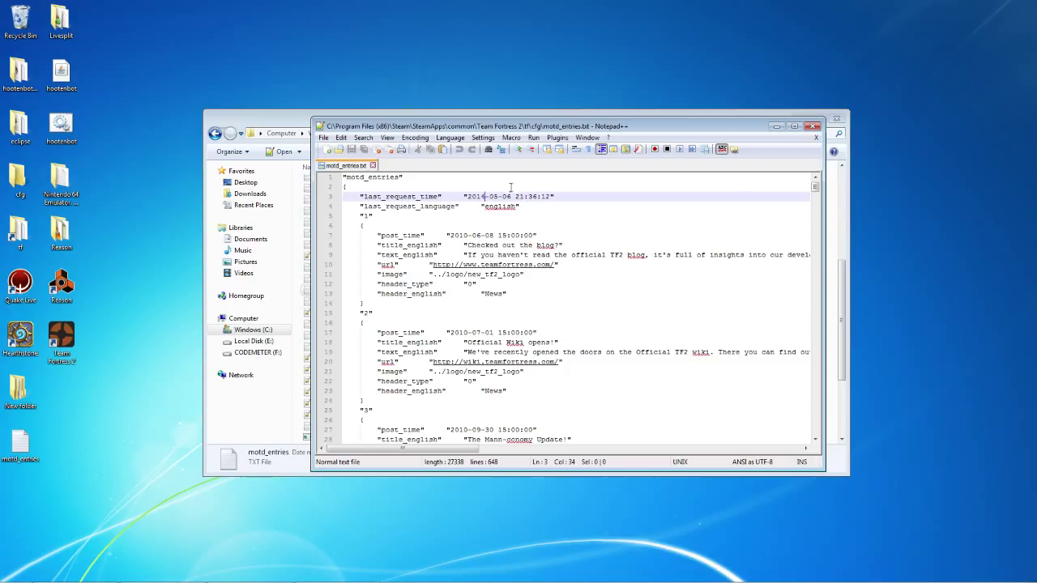
key(BackSpace)
text(5)
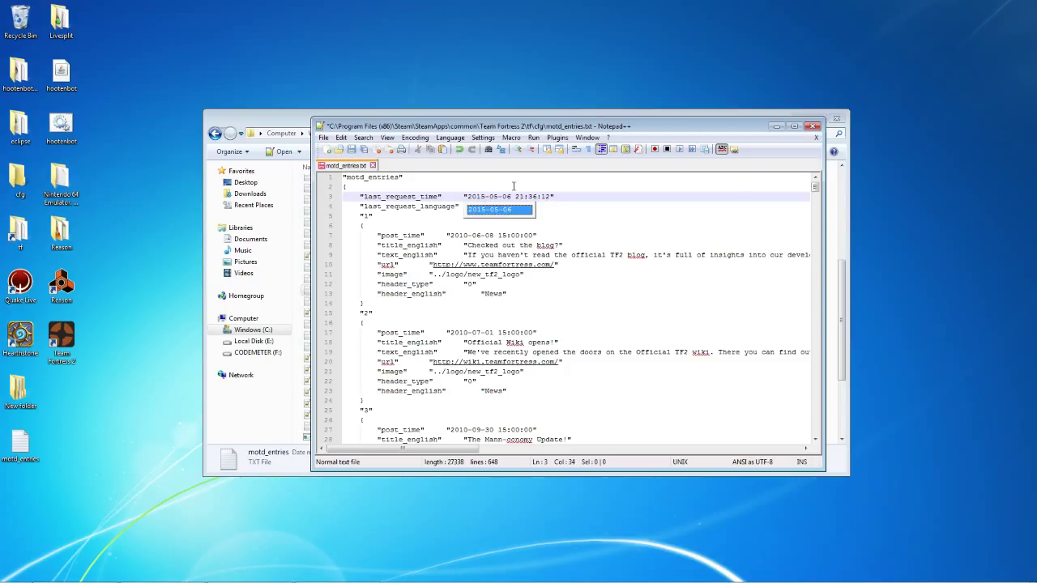
text(0)
key(BackSpace)
key(BackSpace)
key(BackSpace)
text(14)
click(578, 197)
click(21, 444)
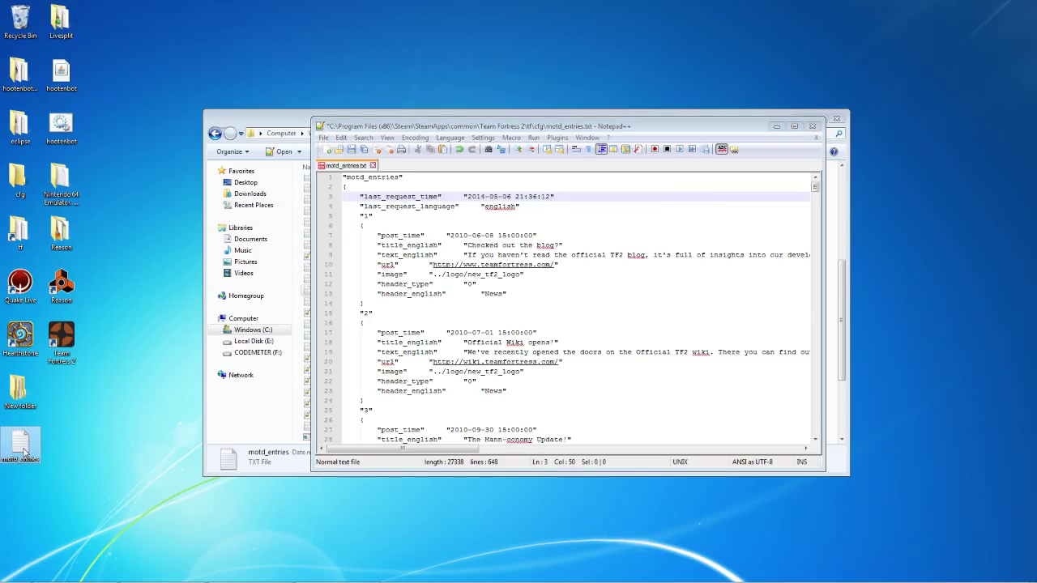
Close motd_entries without saving and launch Team Fortress 2 from the Steam tray menu
click(813, 128)
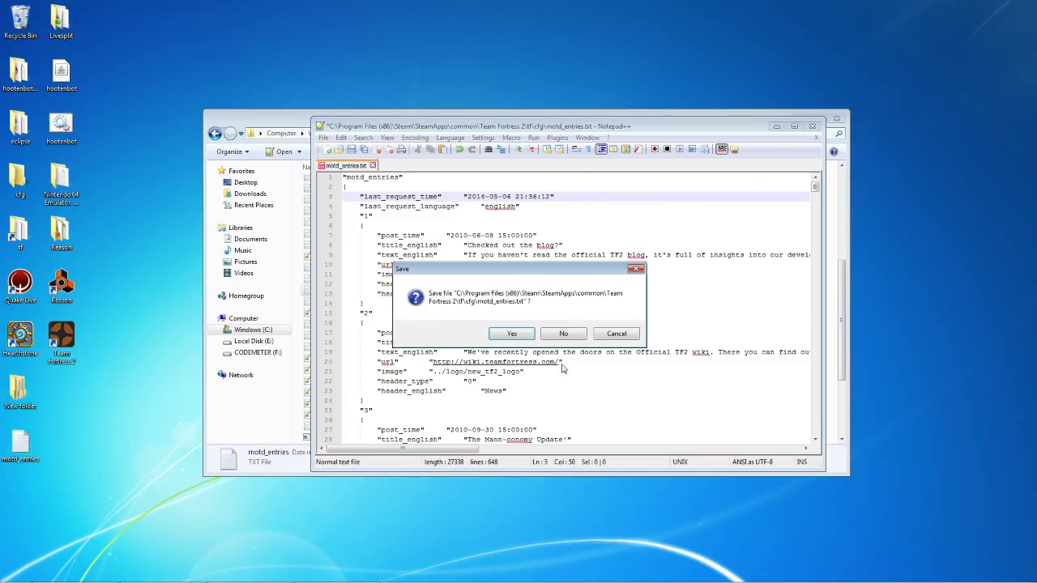
click(565, 334)
right_click(945, 579)
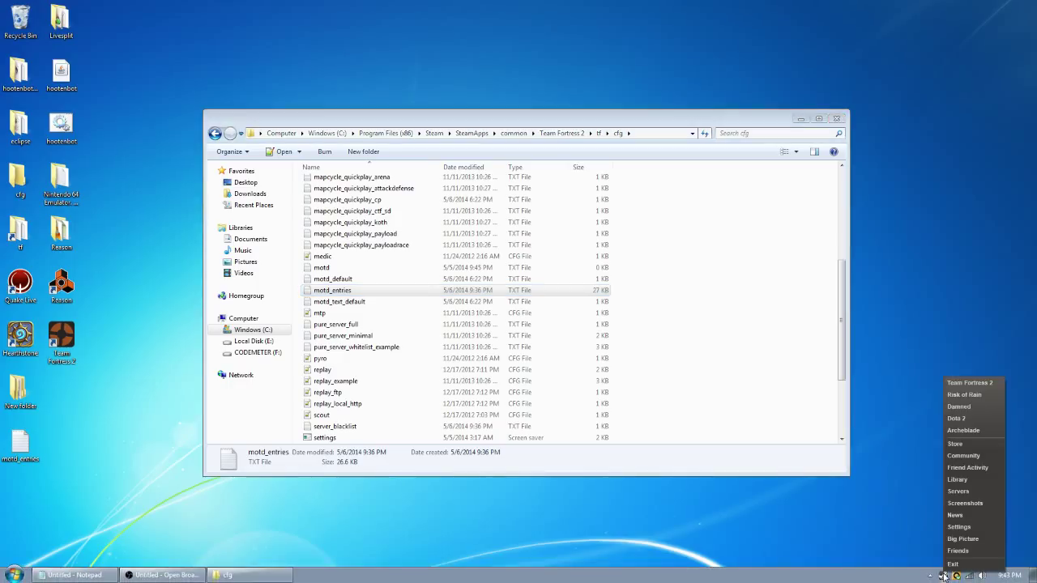
click(982, 383)
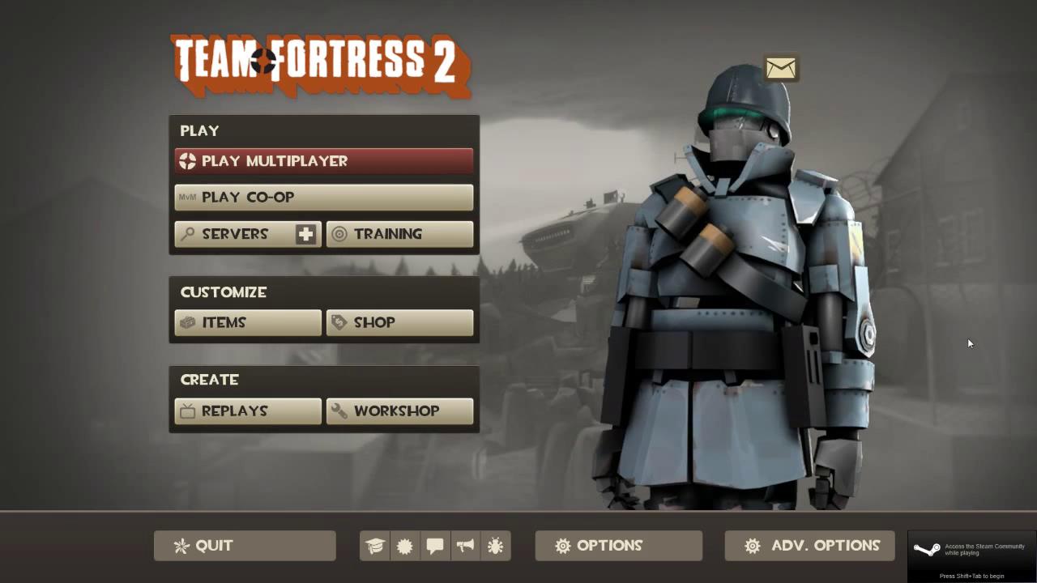
Read the Mann Co. Strongbox news item, view its update notes enlarged, then close them
click(790, 80)
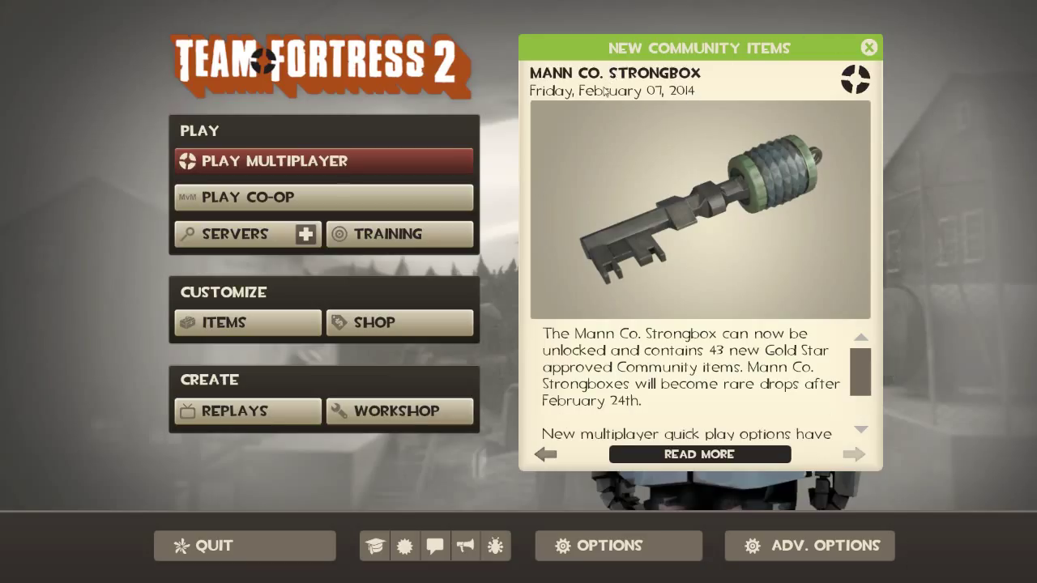
scroll(659, 394, down, 3)
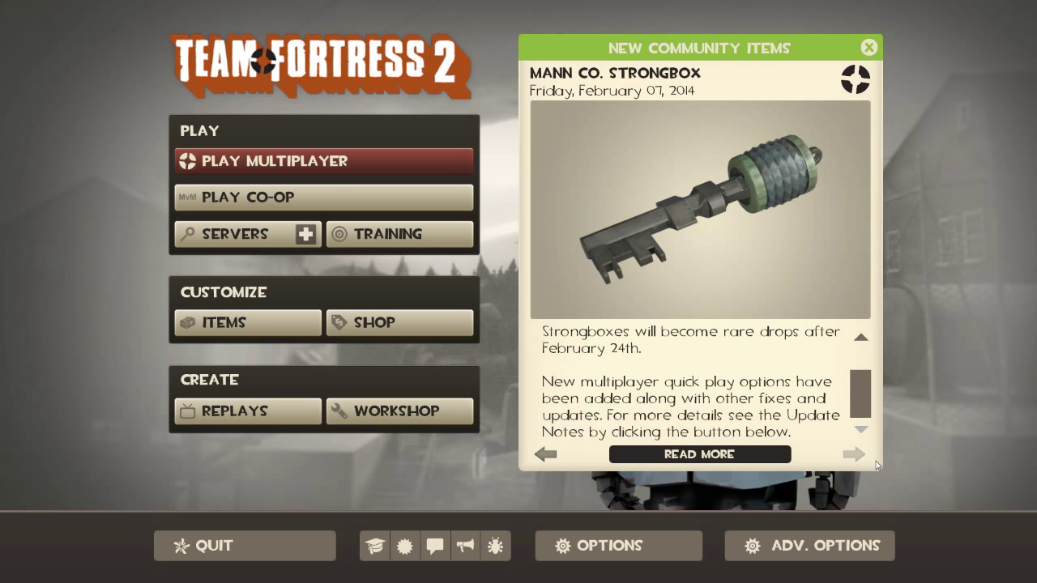
click(732, 456)
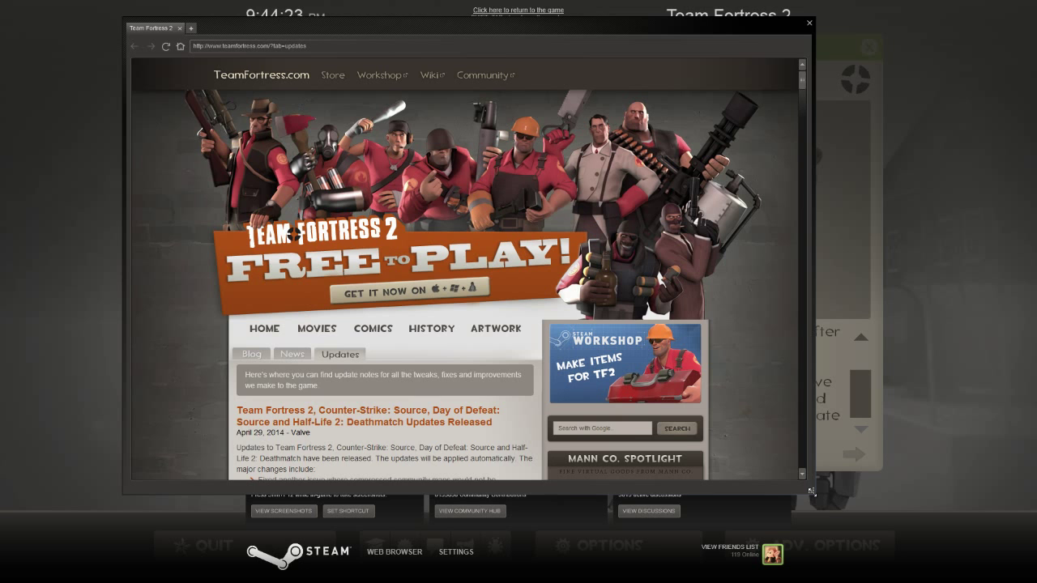
drag(812, 491, 924, 523)
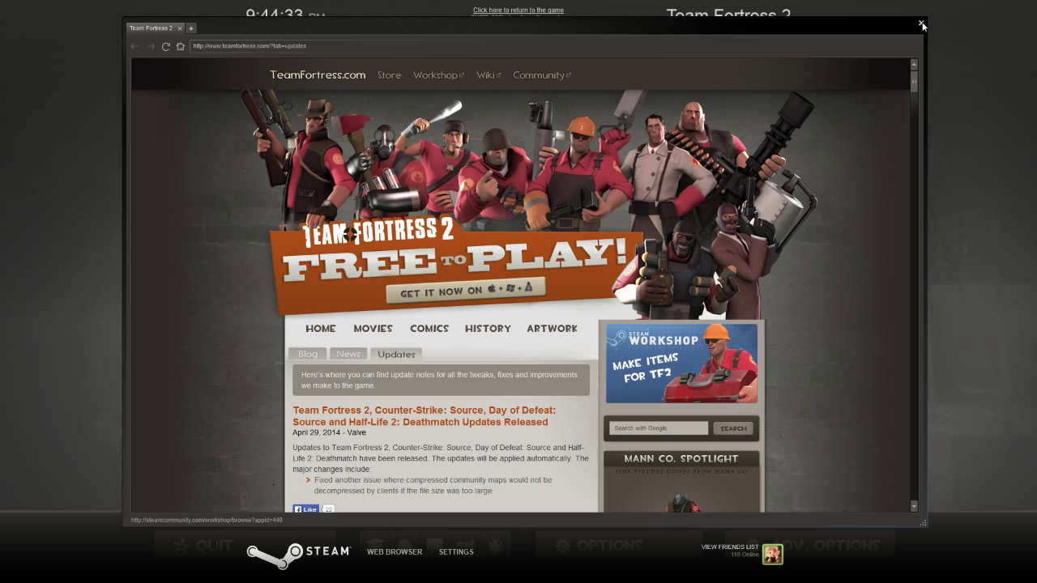
click(924, 23)
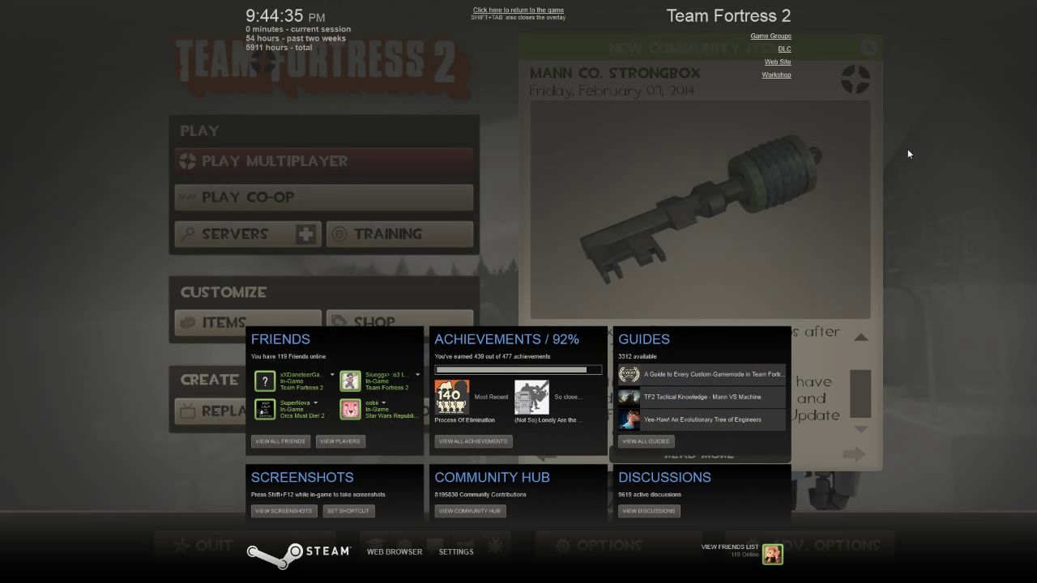
Replace tf\cfg's motd_entries with the desktop's custom copy and open it in Notepad++
key(shift+Tab)
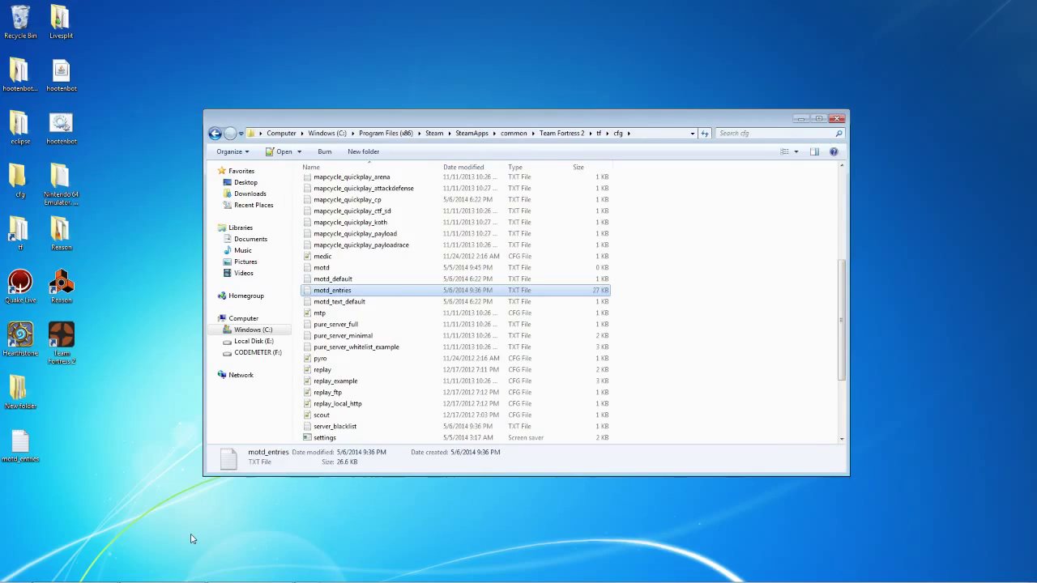
click(50, 434)
key(ctrl+v)
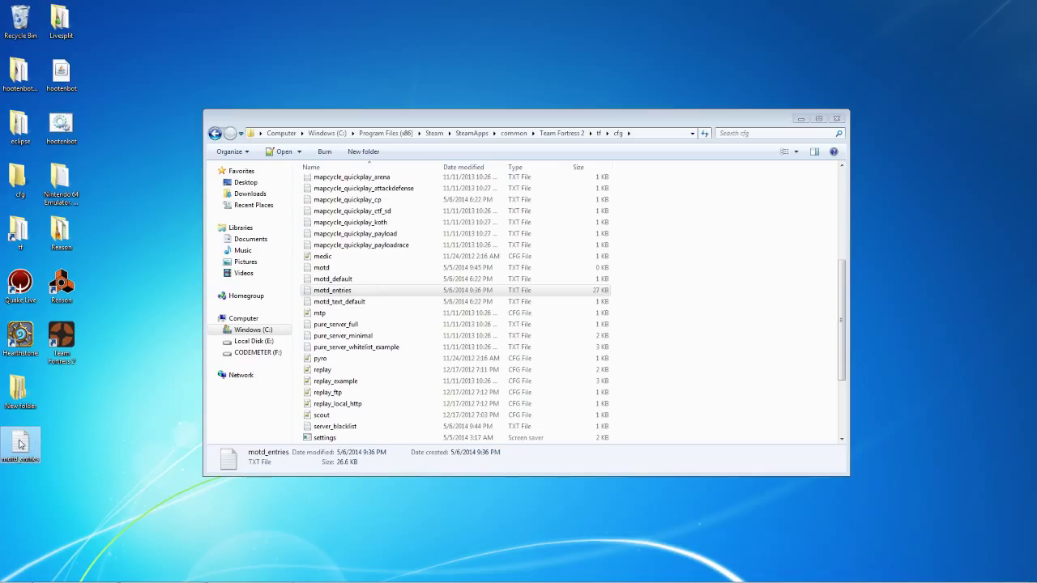
drag(20, 444, 661, 342)
click(509, 236)
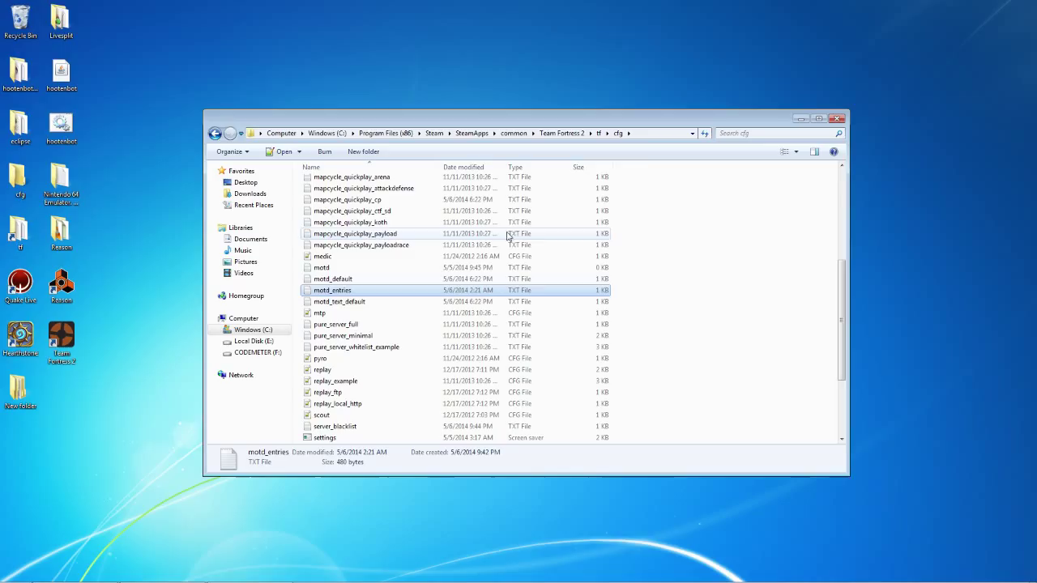
double_click(450, 291)
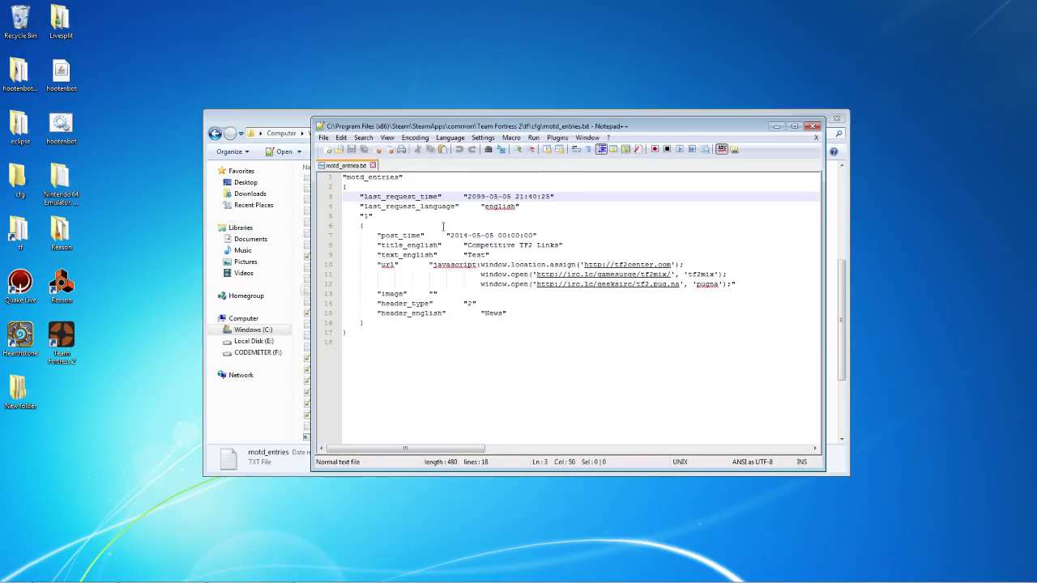
Highlight the last_request_time line and IRC url lines 10–12, then close Notepad++
drag(566, 196, 359, 196)
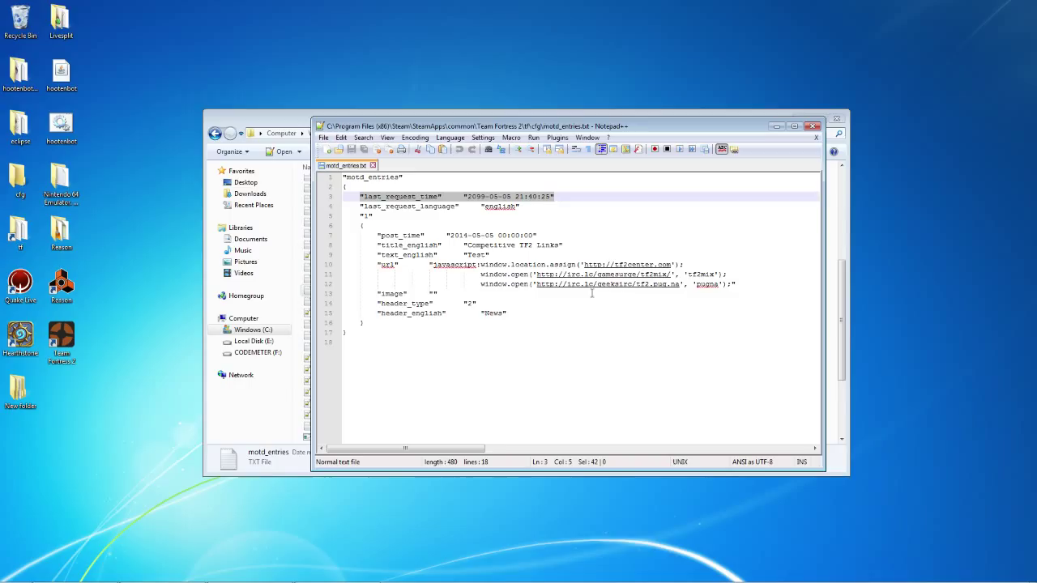
drag(375, 265, 745, 283)
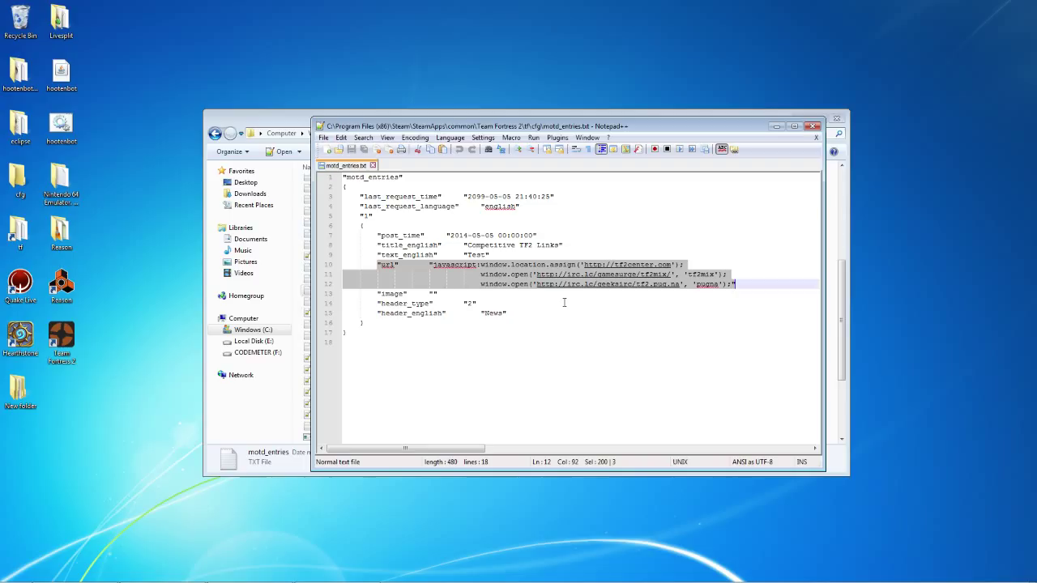
click(478, 324)
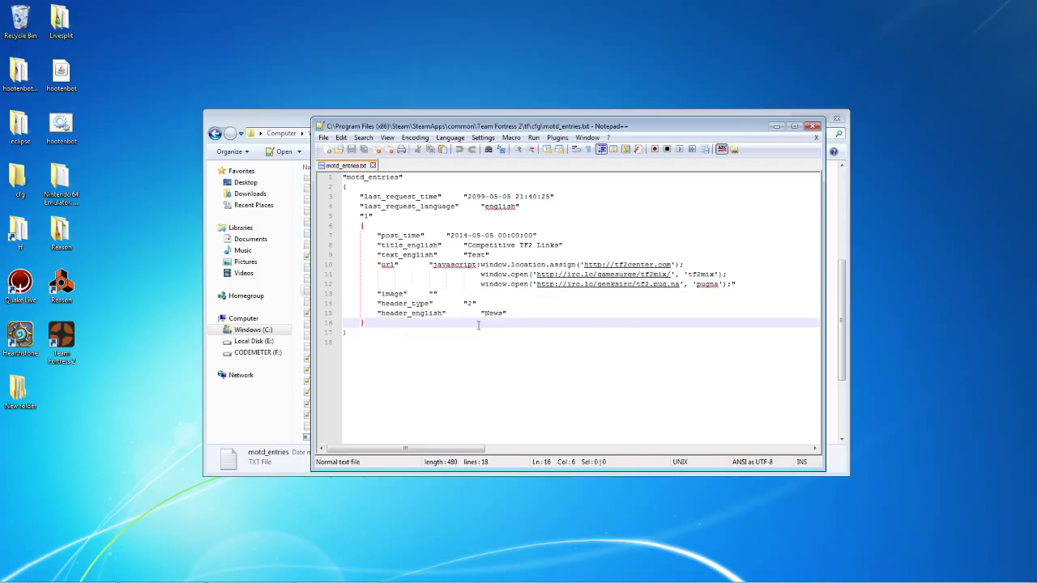
click(813, 126)
Close Explorer, launch Team Fortress 2, and open the Competitive TF2 Links chat pages
click(836, 119)
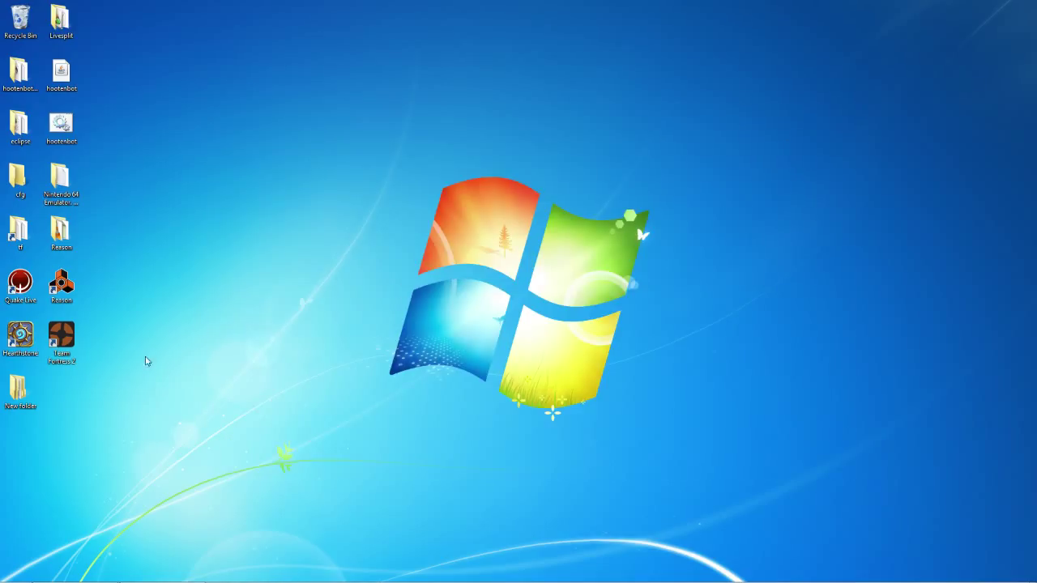
double_click(61, 336)
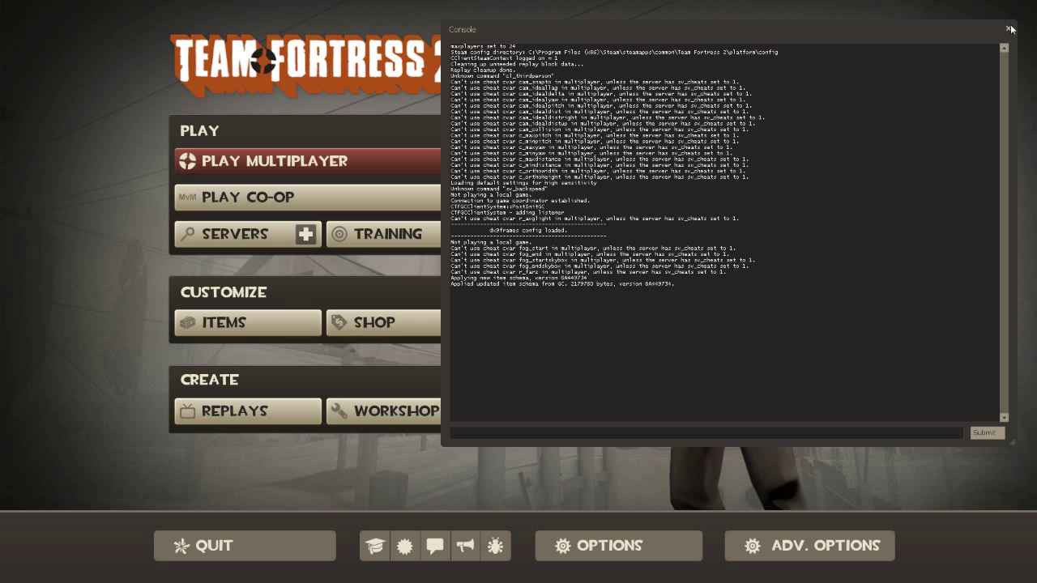
click(1009, 29)
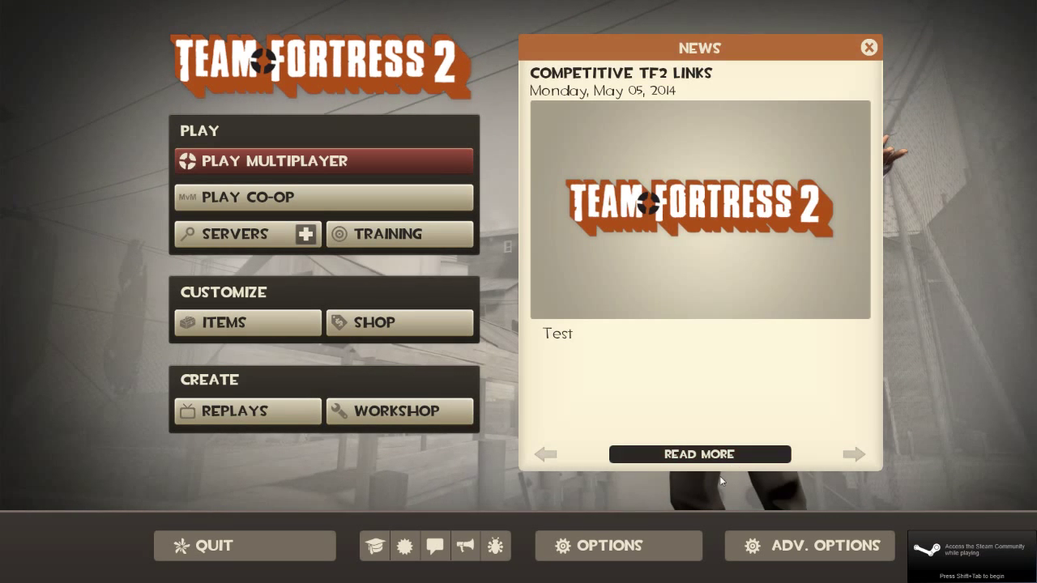
key(shift+Tab)
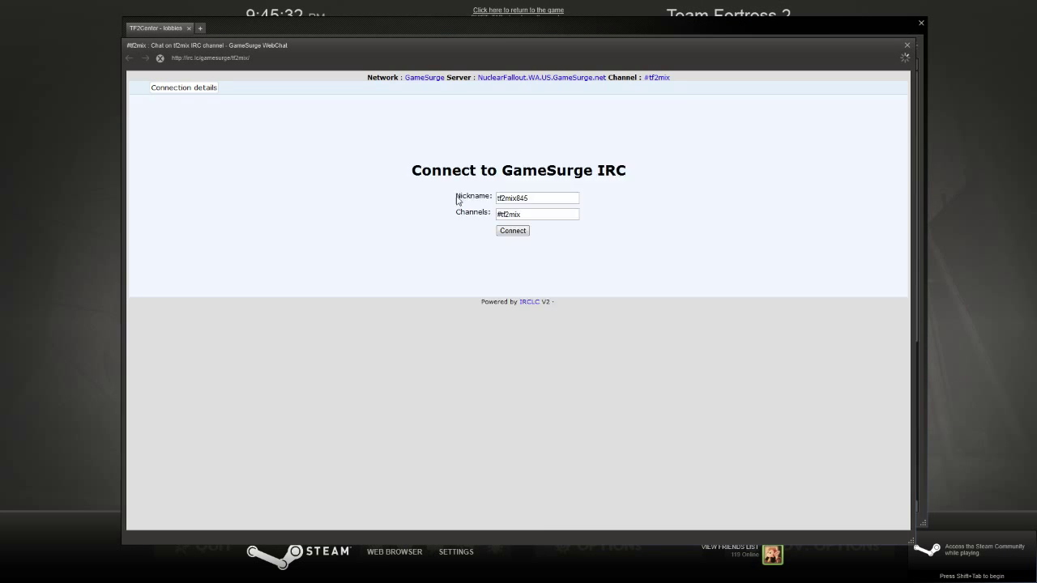
Shrink and reposition the GameSurge and GeeksIRC chat windows, then quit the game
drag(119, 36, 409, 181)
drag(490, 197, 596, 208)
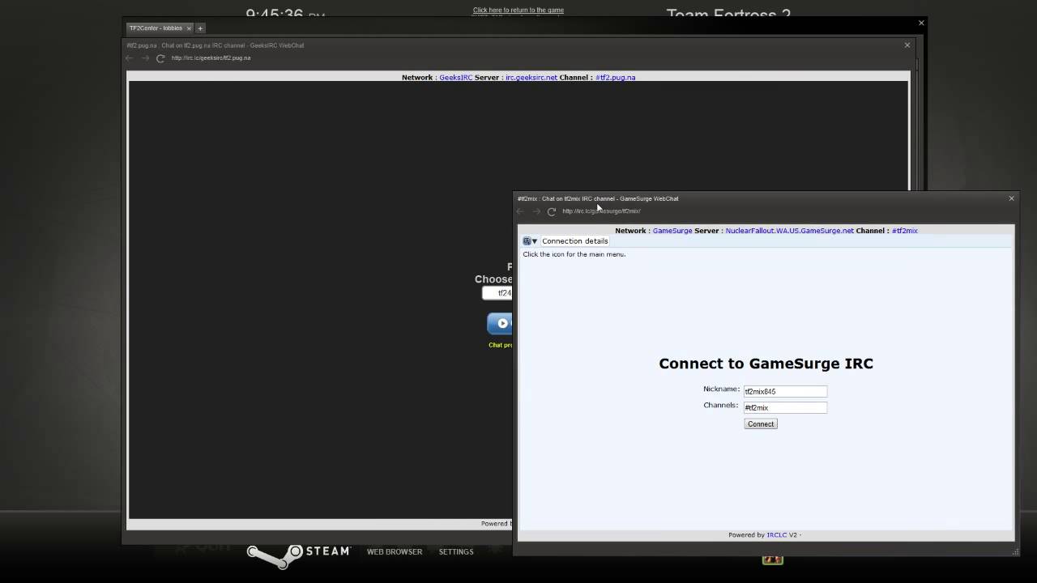
drag(121, 38, 480, 218)
drag(600, 227, 144, 219)
key(shift+Tab)
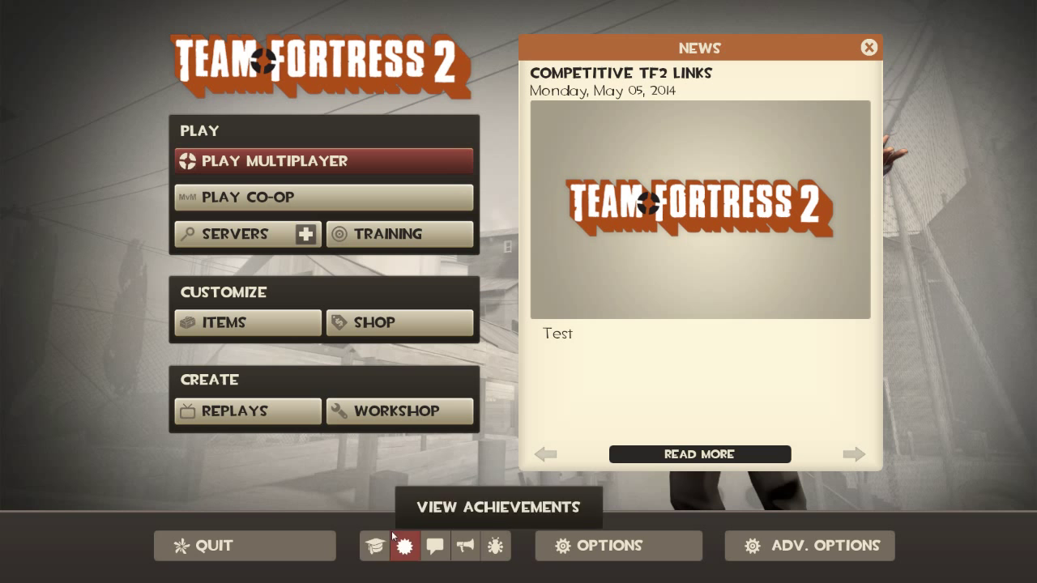
click(270, 557)
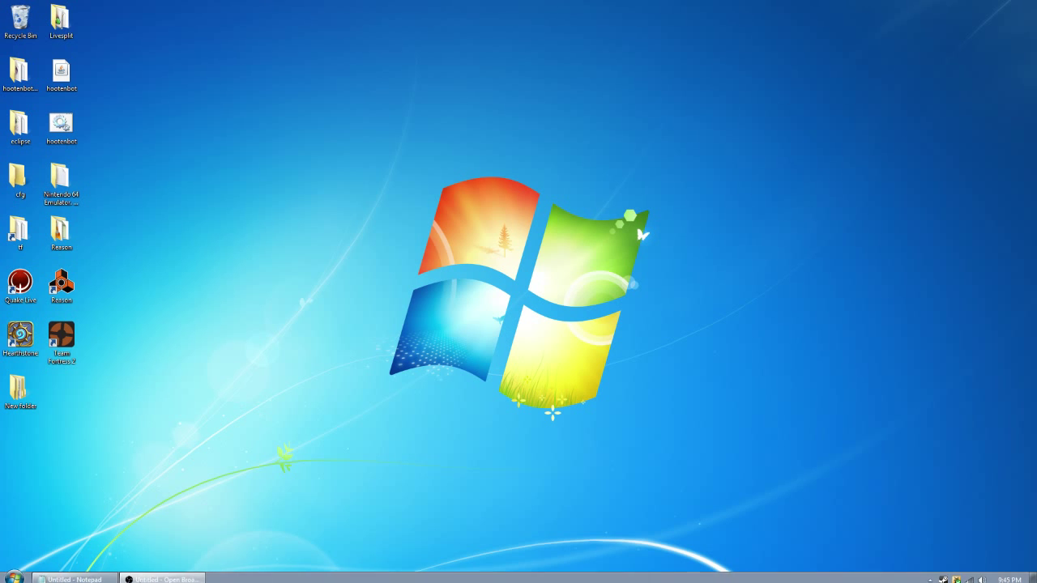
Move motd_entries out of the tf\cfg folder onto the desktop
double_click(20, 235)
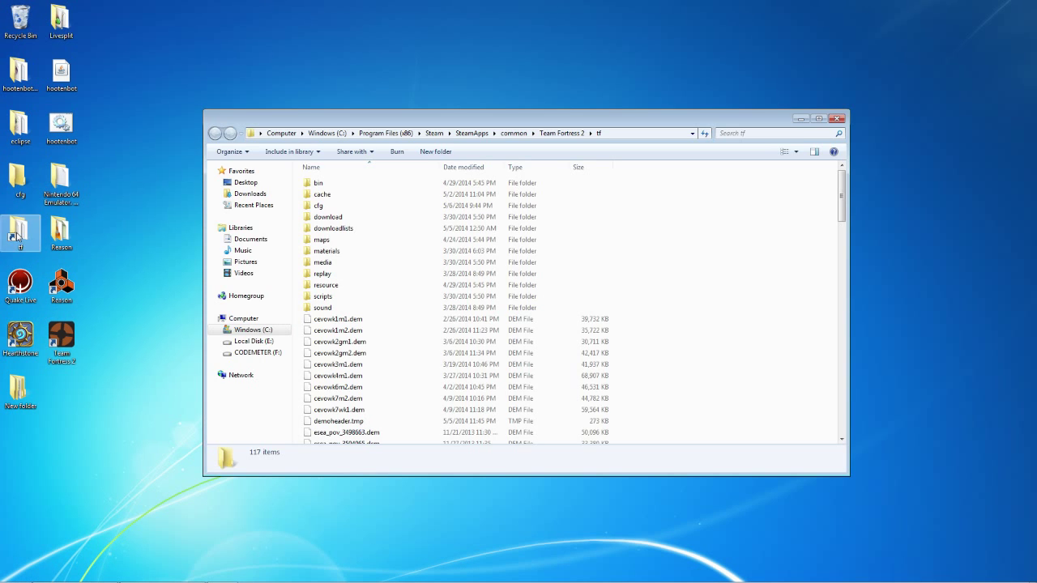
click(440, 362)
scroll(440, 364, down, 5)
scroll(435, 371, up, 4)
scroll(435, 371, up, 1)
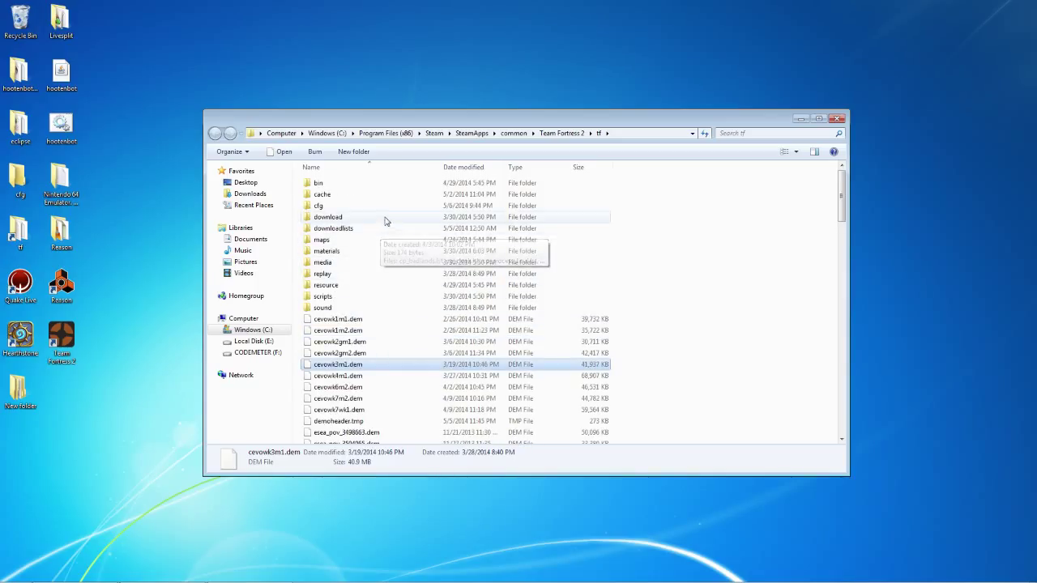
double_click(354, 208)
click(405, 301)
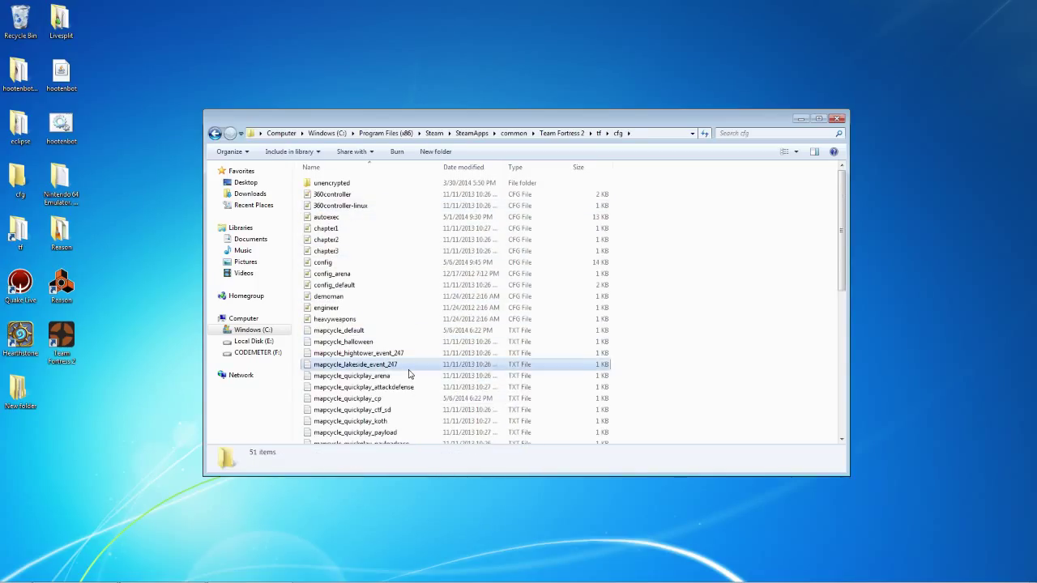
scroll(410, 356, down, 1)
drag(340, 392, 50, 439)
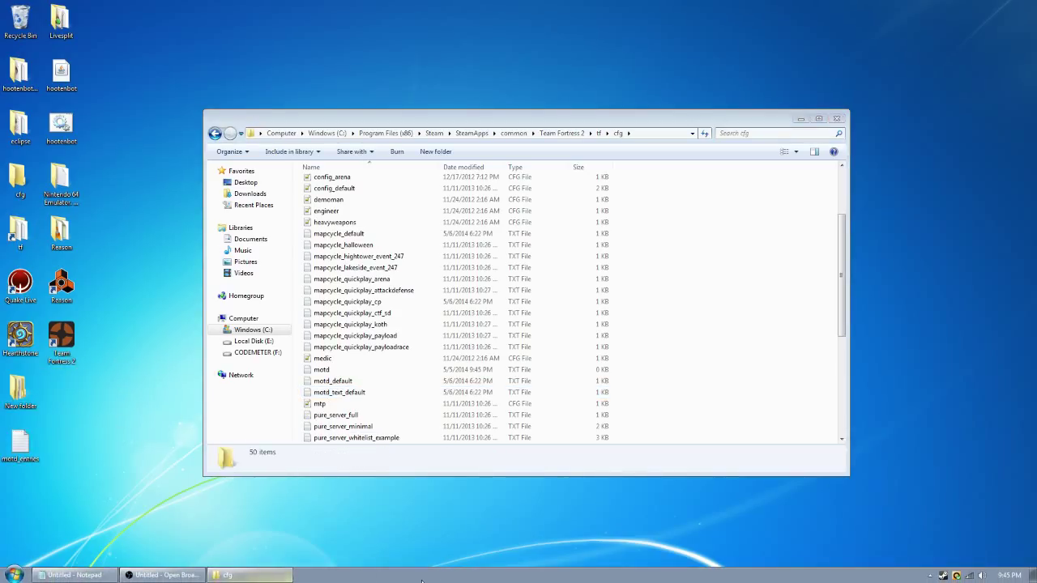
Relaunch Team Fortress 2, close the console and news panel, and return to Explorer
double_click(51, 333)
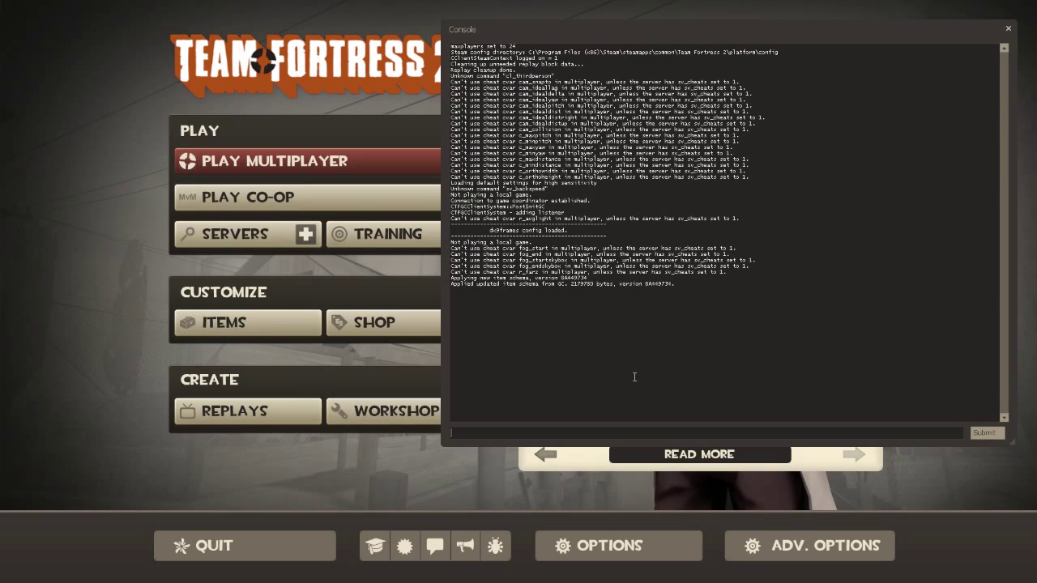
click(1009, 30)
click(868, 48)
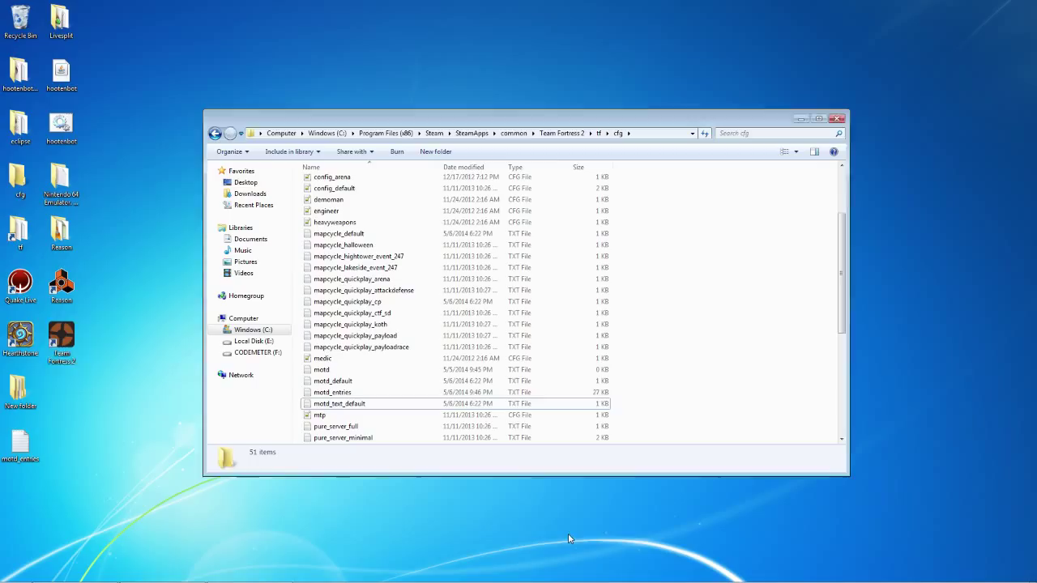
click(568, 539)
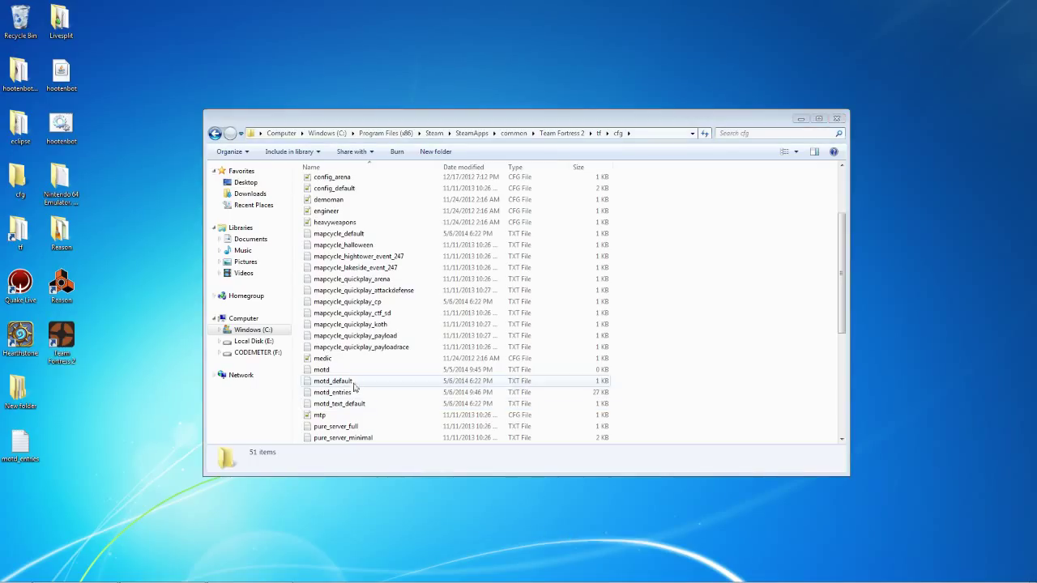
Move the custom folder from the desktop's New folder into the TF2 tf folder
click(598, 133)
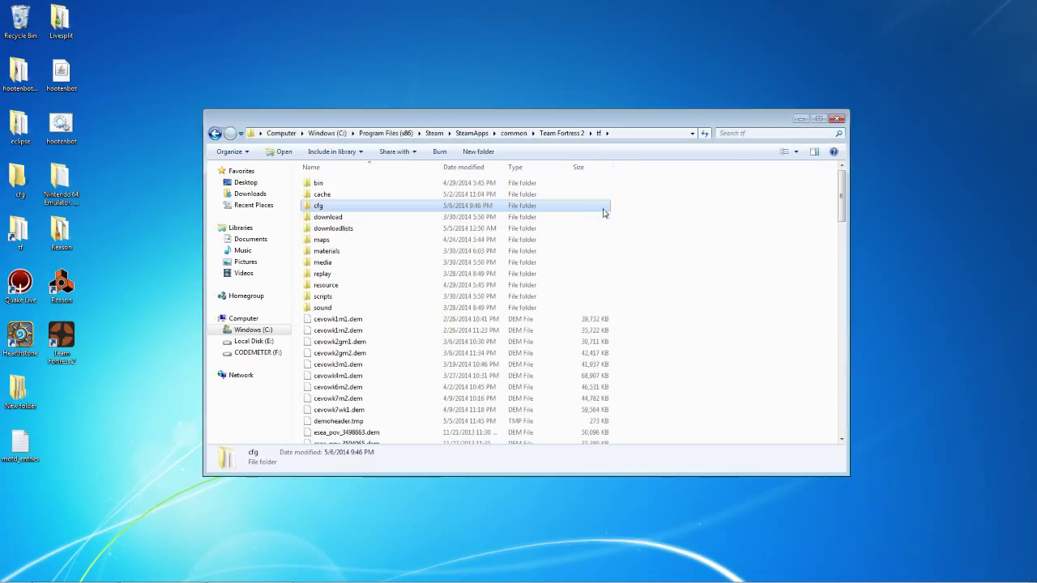
double_click(18, 389)
drag(438, 143, 743, 197)
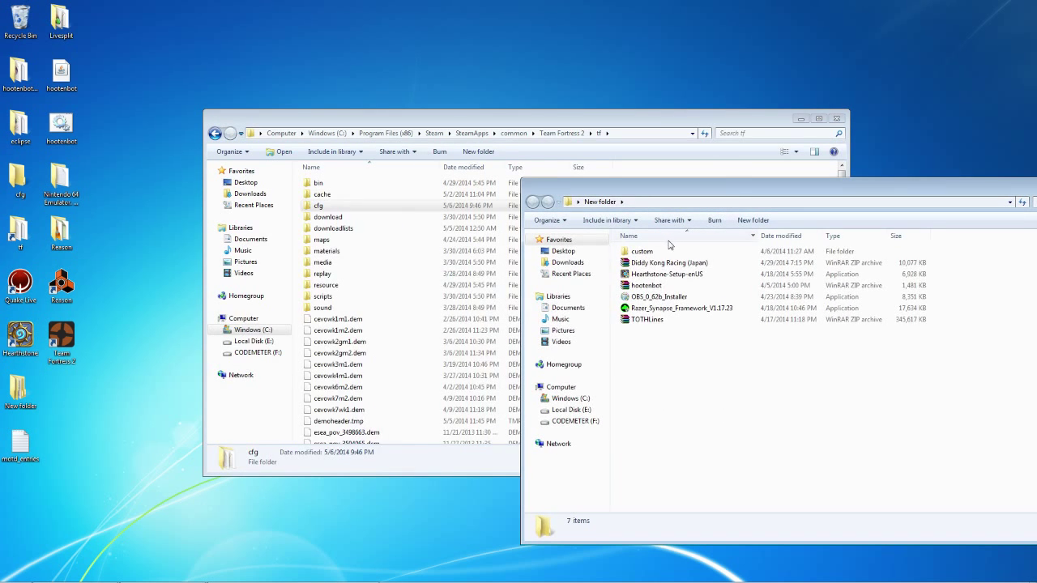
drag(641, 251, 415, 366)
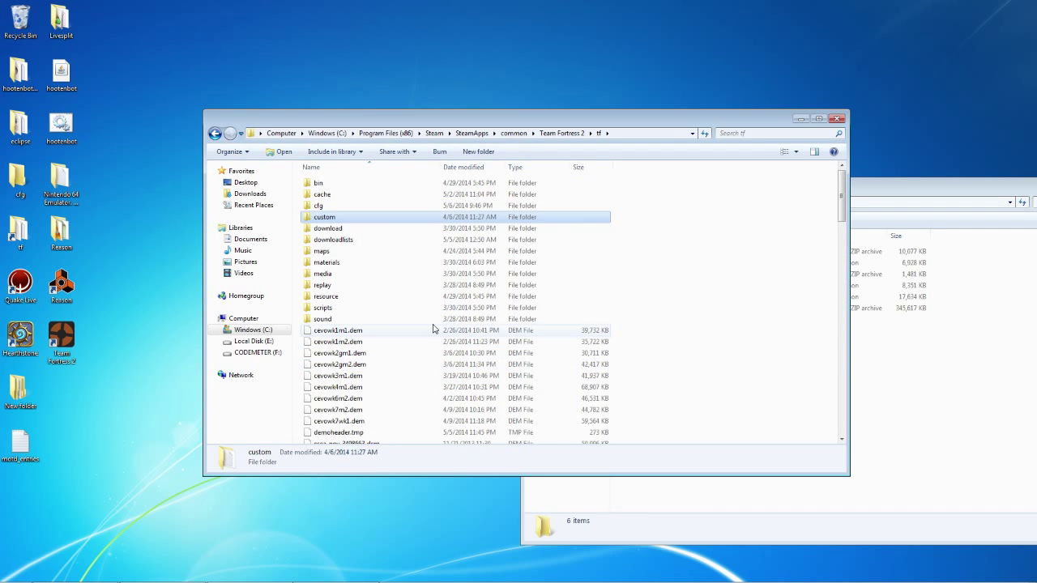
Move the desktop motd_entries file into the custom\sez\cfg folder
double_click(328, 217)
double_click(324, 185)
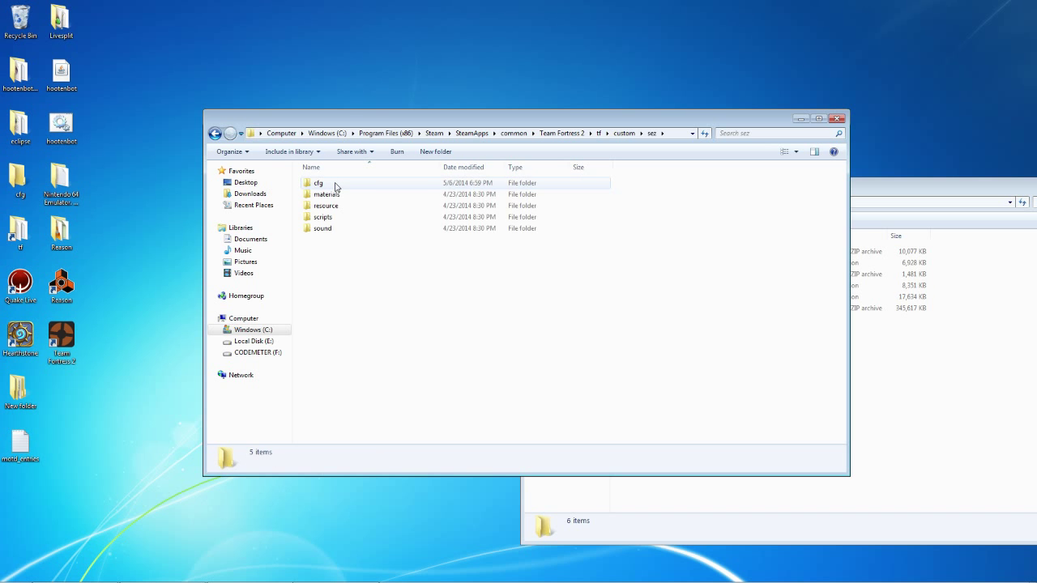
double_click(335, 185)
drag(914, 182, 778, 193)
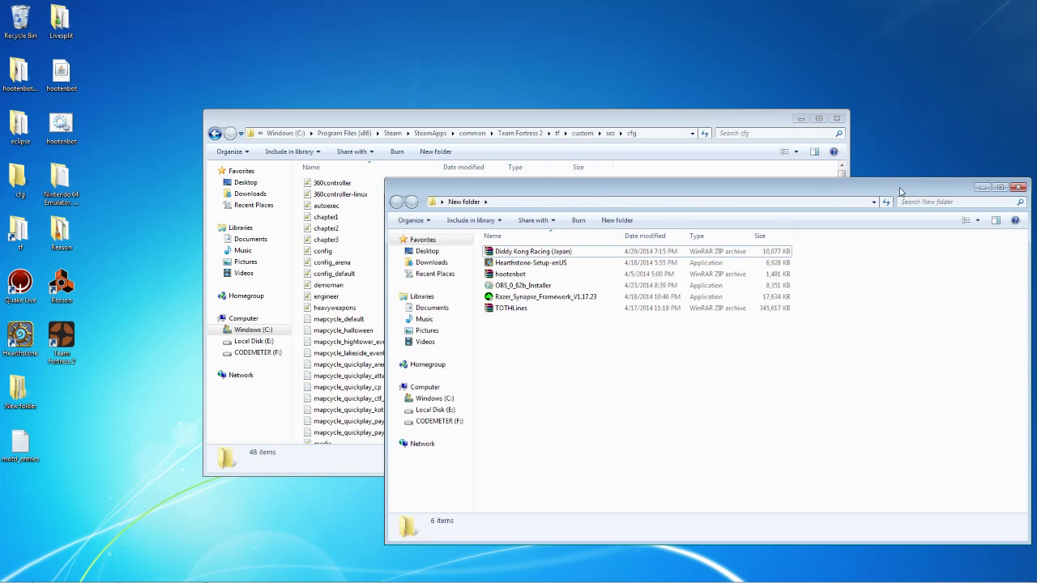
click(1011, 183)
click(448, 366)
scroll(448, 374, down, 3)
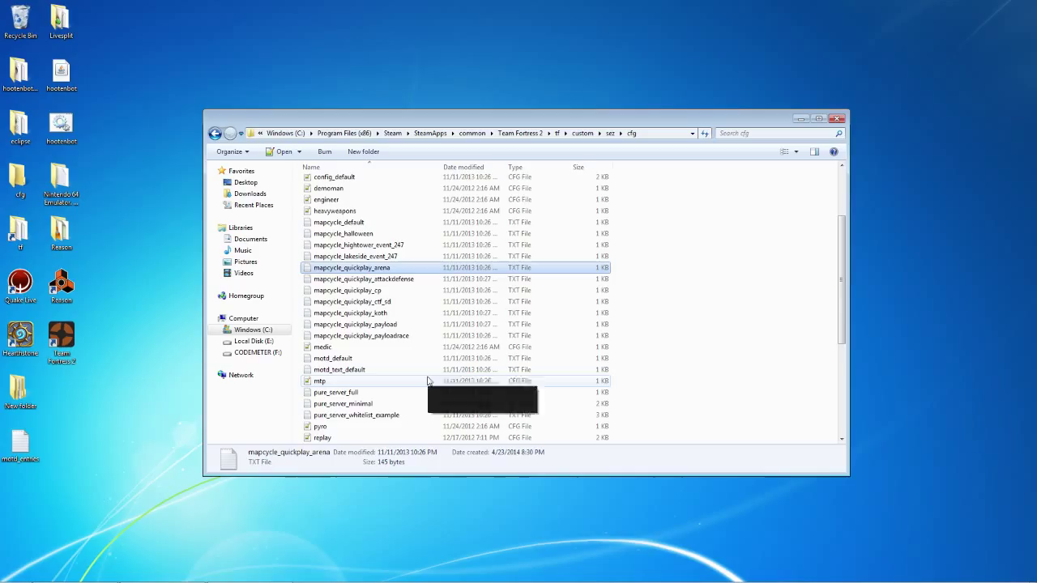
scroll(378, 295, down, 1)
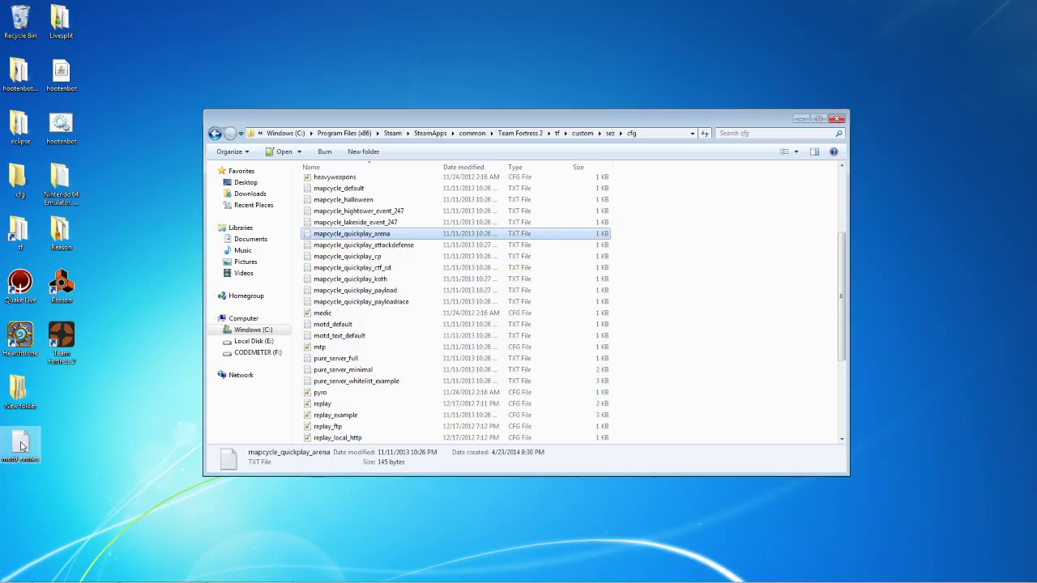
drag(20, 441, 667, 369)
scroll(670, 371, up, 4)
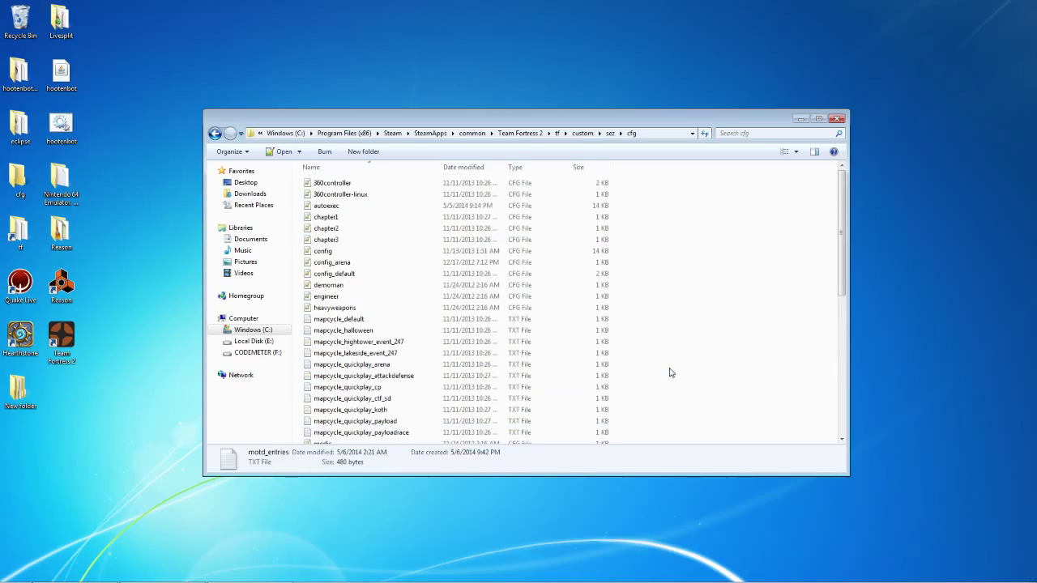
Close Explorer, relaunch Team Fortress 2 and dismiss the developer console
click(839, 120)
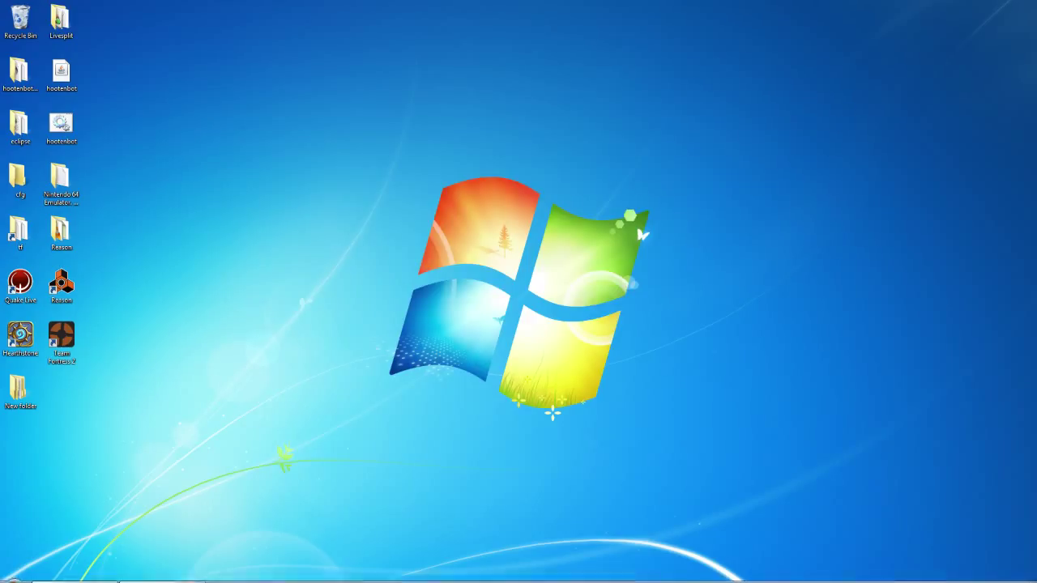
double_click(62, 345)
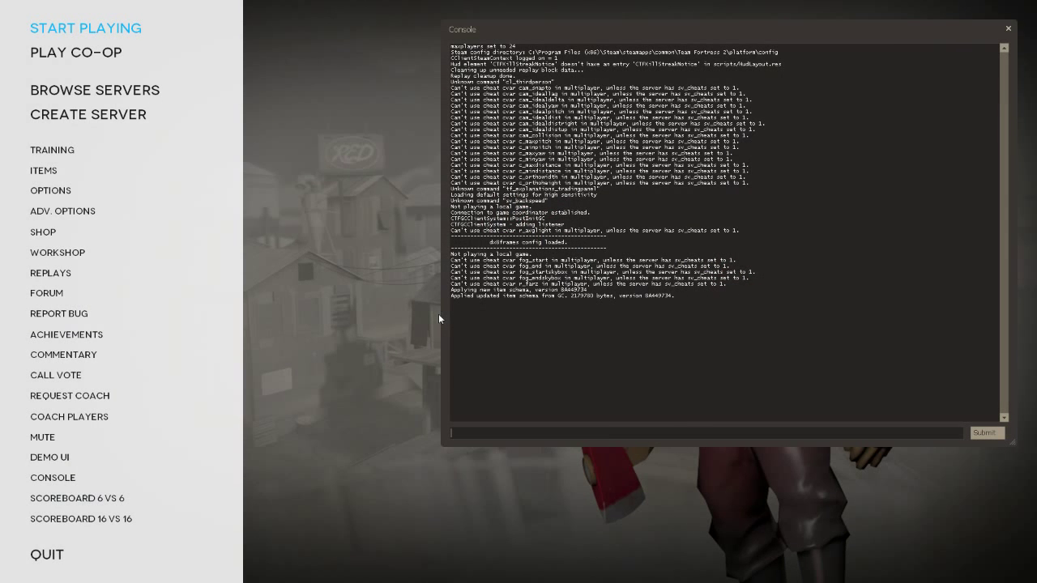
key(Escape)
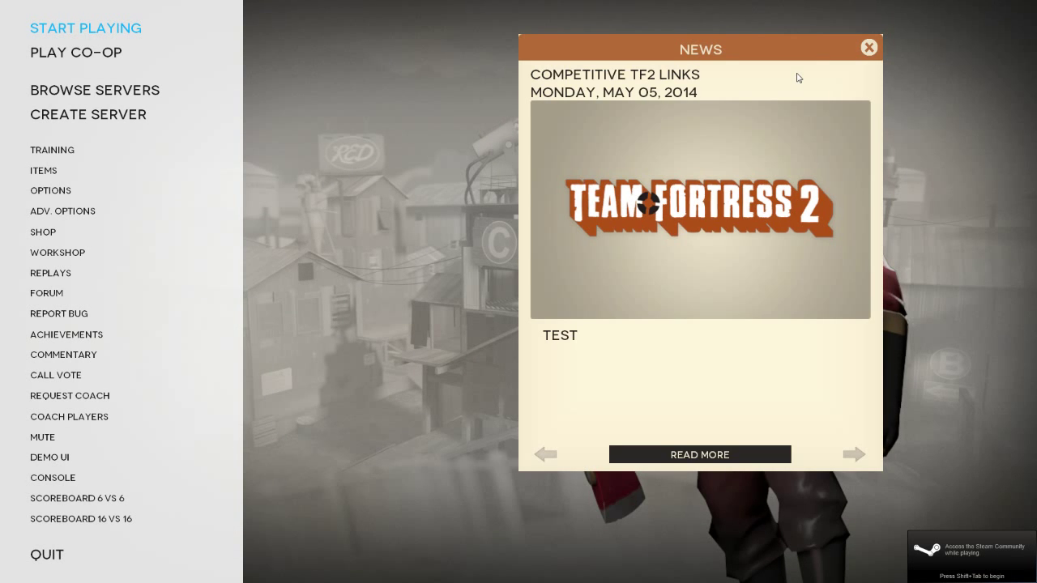
Open the news item's GameSurge and GeeksIRC webchat windows, arrange them, then close the overlay and quit
click(690, 458)
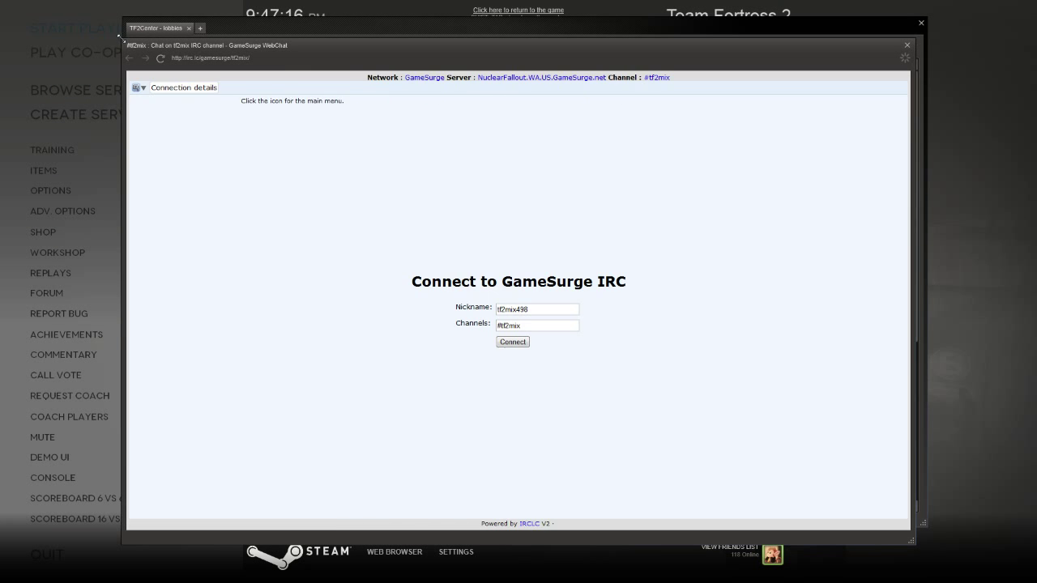
drag(178, 47, 498, 178)
drag(393, 48, 316, 55)
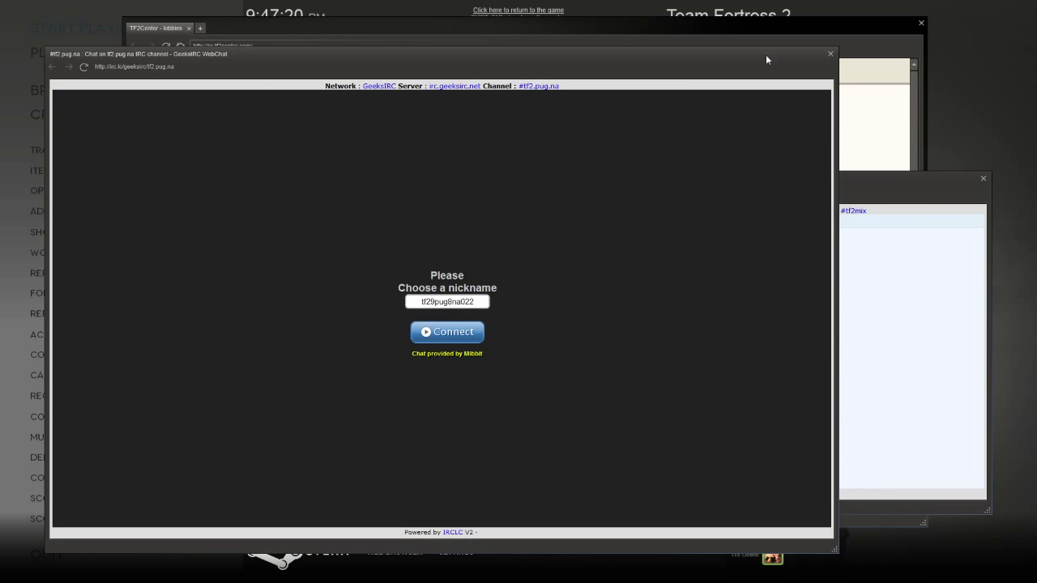
click(515, 187)
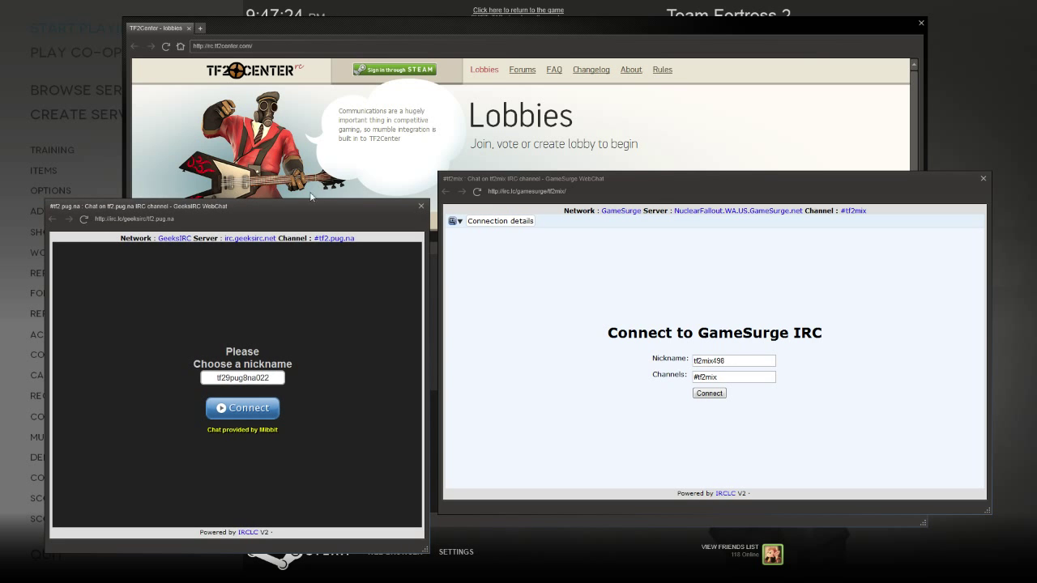
drag(215, 208, 195, 186)
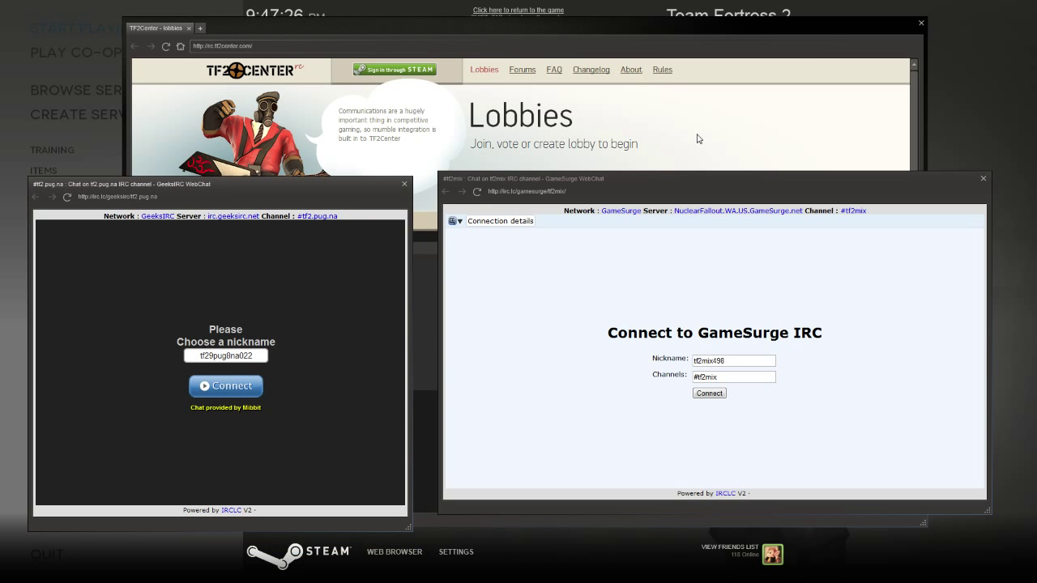
key(shift+Tab)
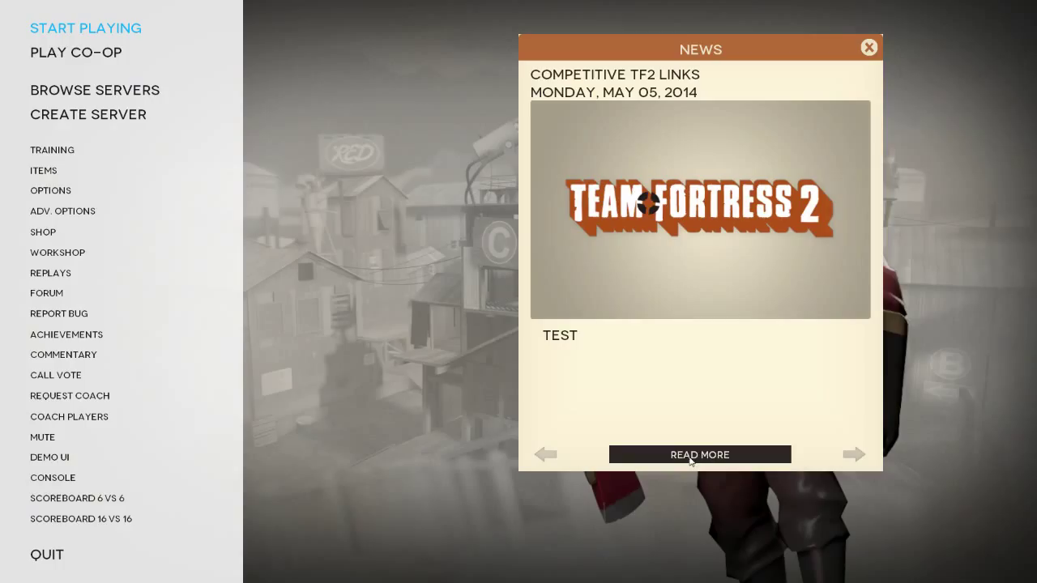
click(47, 556)
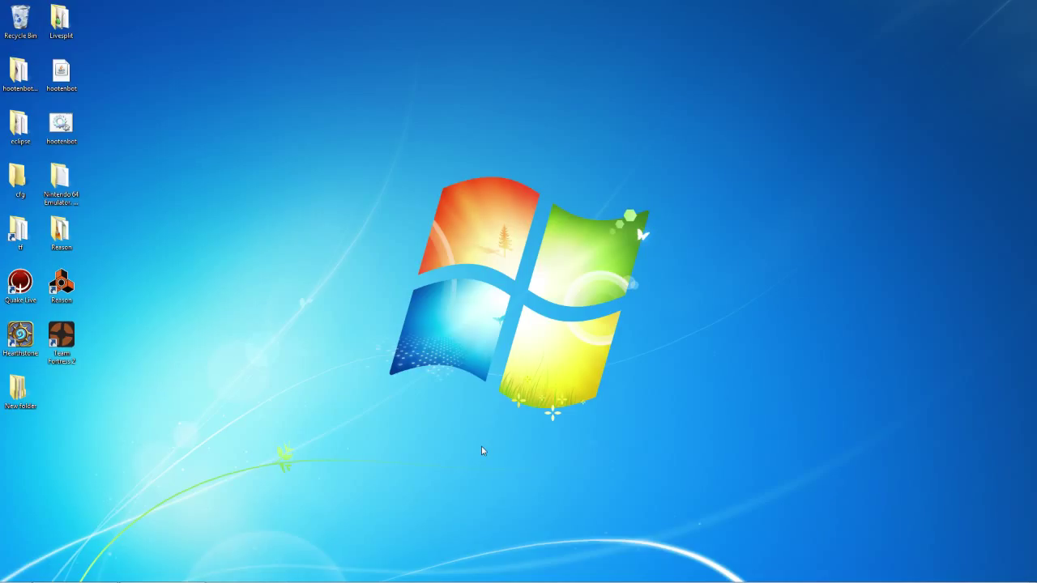